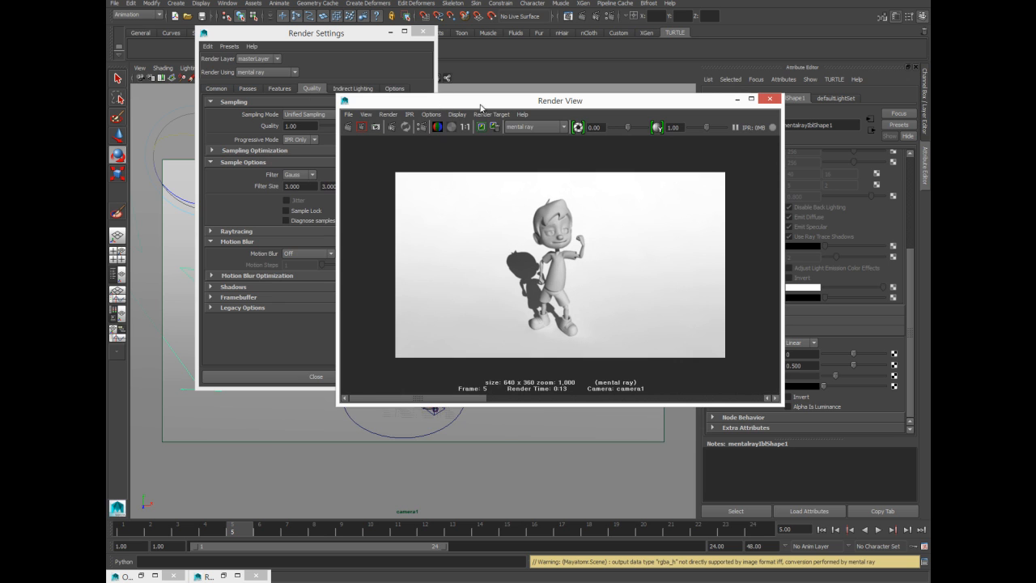
# Minimize the Render View and Render Settings windows, and show the render layers in the Layer Editor.
pyautogui.moveTo(482, 106); pyautogui.dragTo(479, 93)
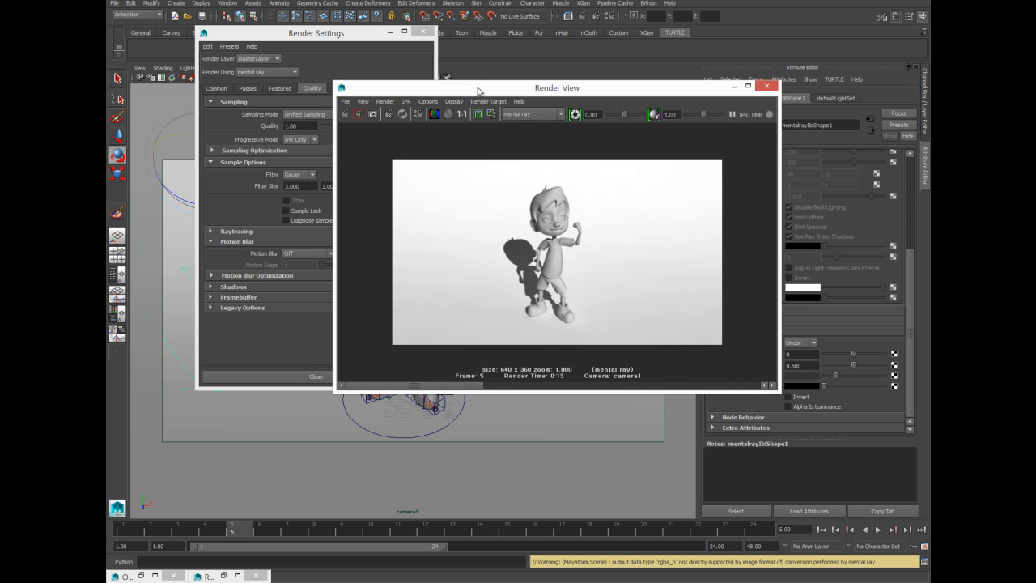
pyautogui.click(733, 86)
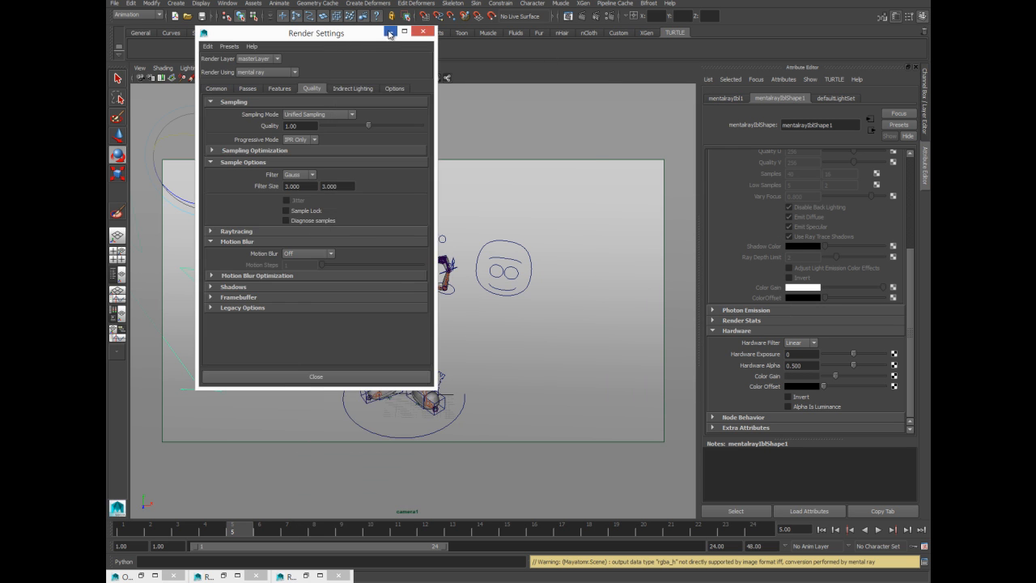
pyautogui.click(390, 31)
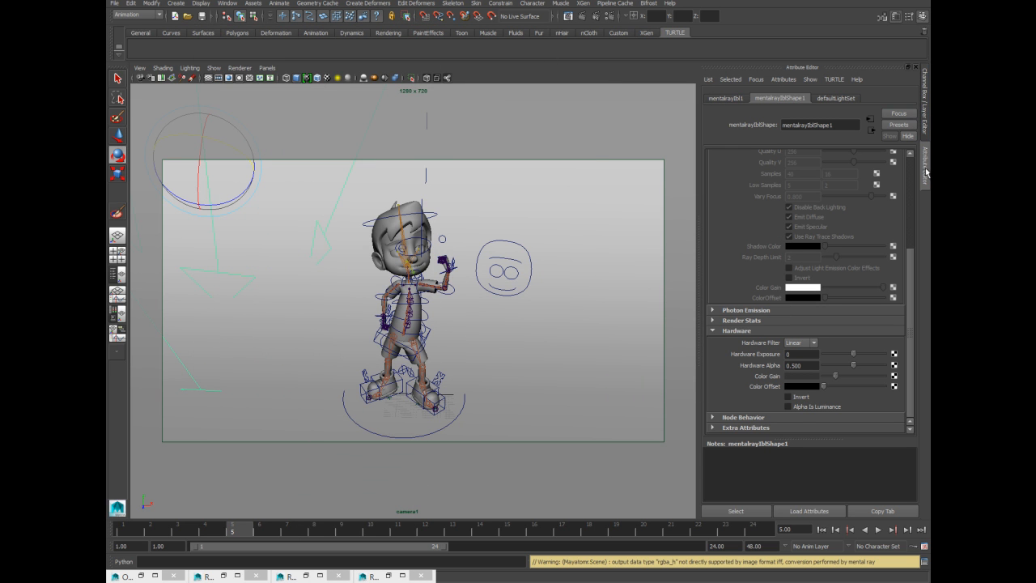
pyautogui.click(926, 130)
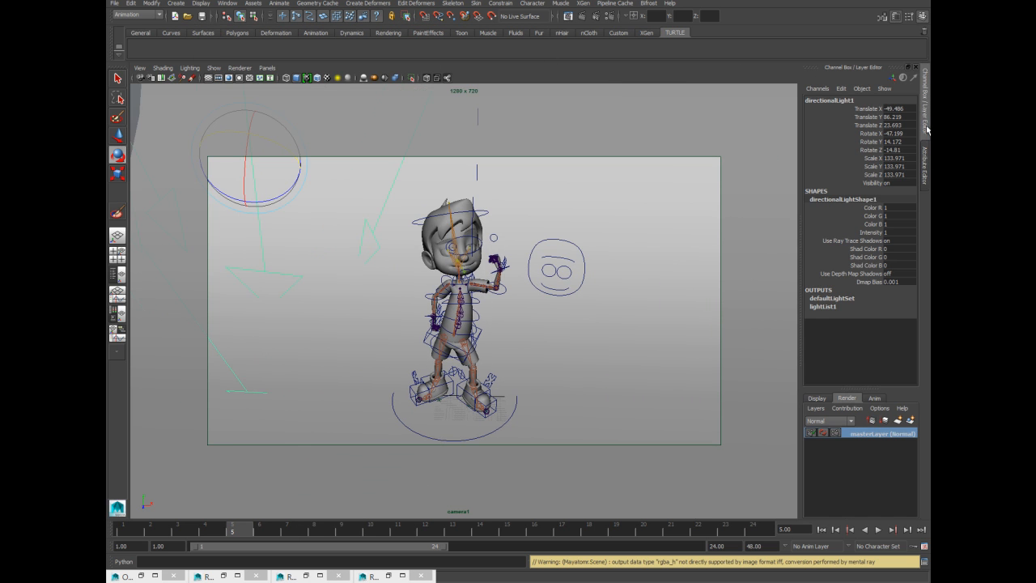
pyautogui.click(824, 400)
pyautogui.click(847, 400)
# Select all objects in the scene, including the character, lights and ground plane, and create a new render layer from them.
pyautogui.rightClick(371, 296)
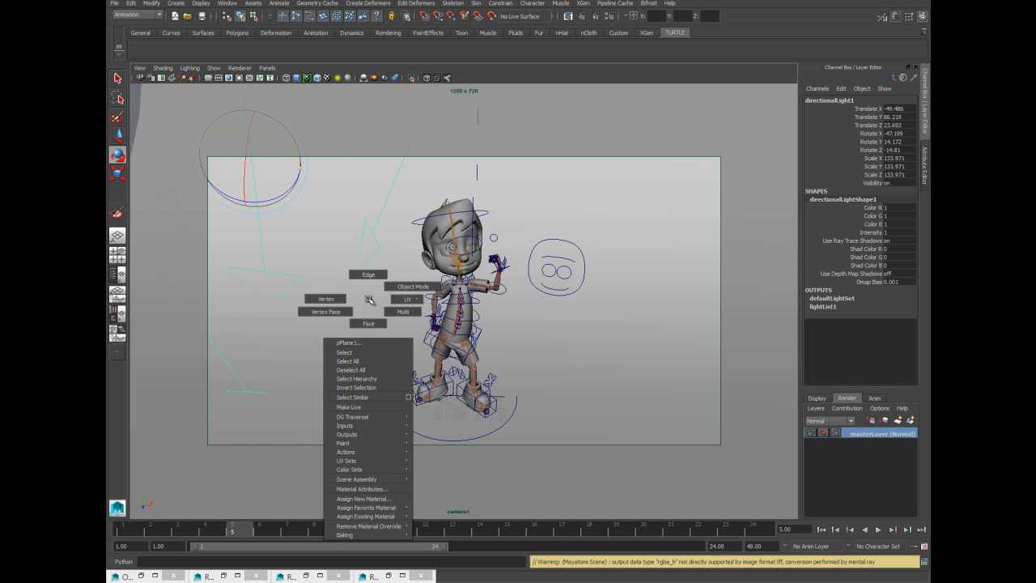
pyautogui.click(369, 298)
pyautogui.rightClick(369, 298)
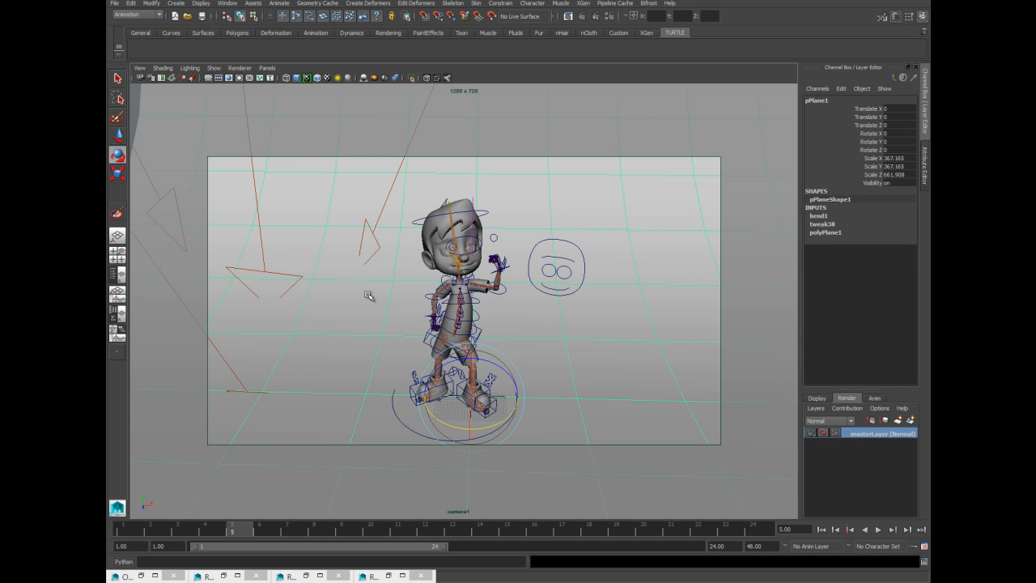
pyautogui.rightClick(338, 265)
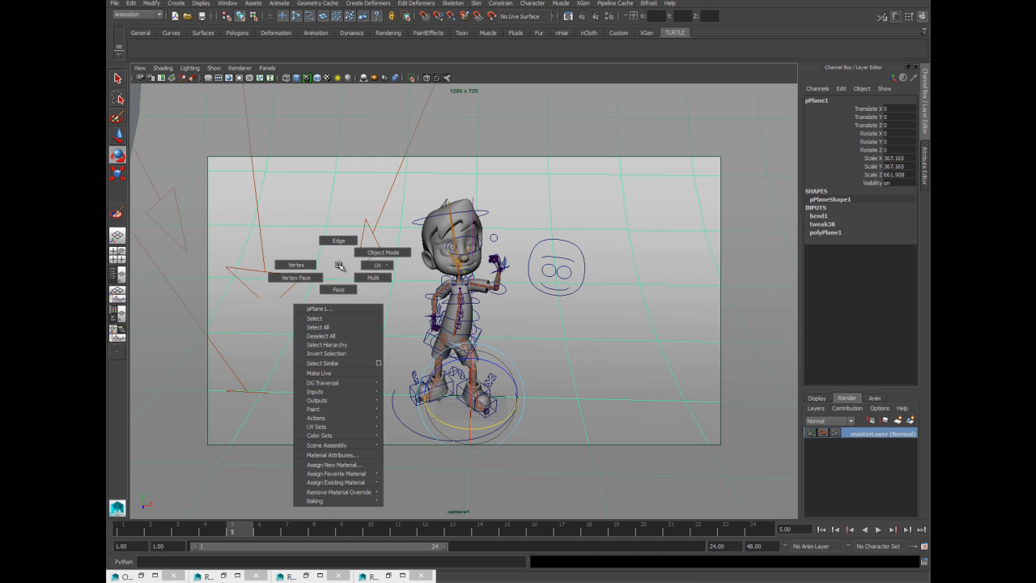
pyautogui.rightClick(339, 266)
pyautogui.press('4')
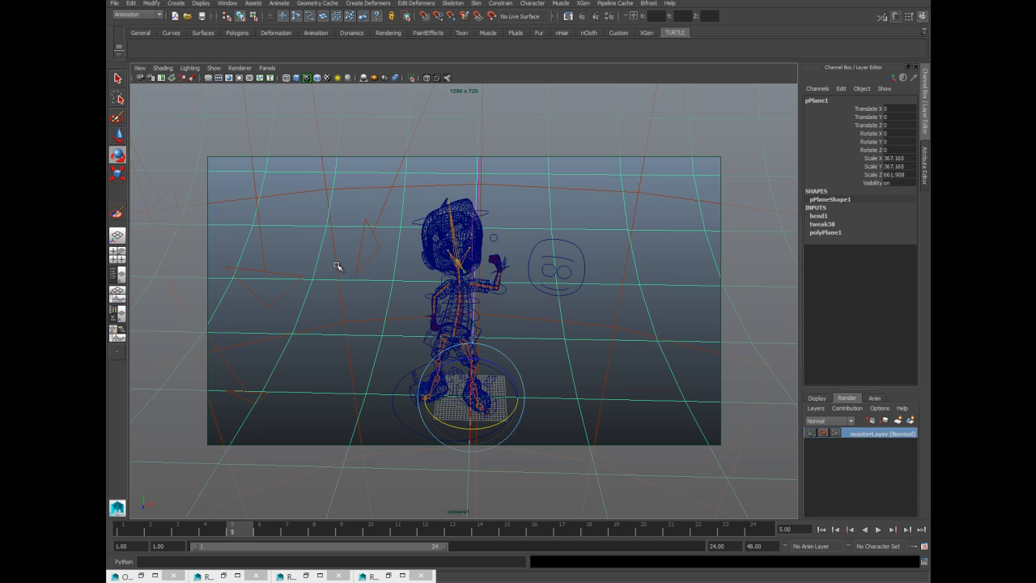
pyautogui.click(329, 273)
pyautogui.moveTo(357, 205); pyautogui.dragTo(354, 233, button='right')
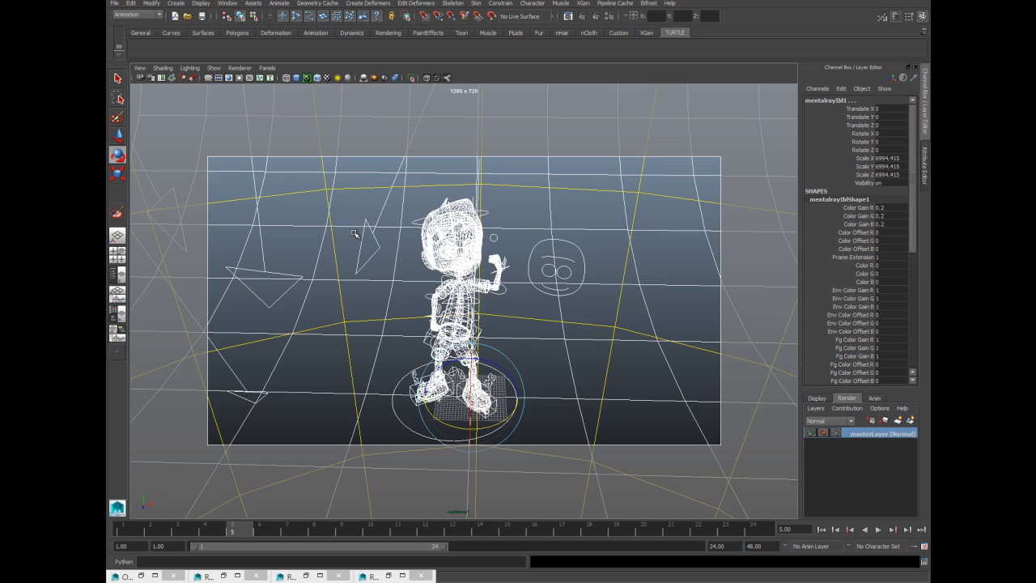
pyautogui.press('5')
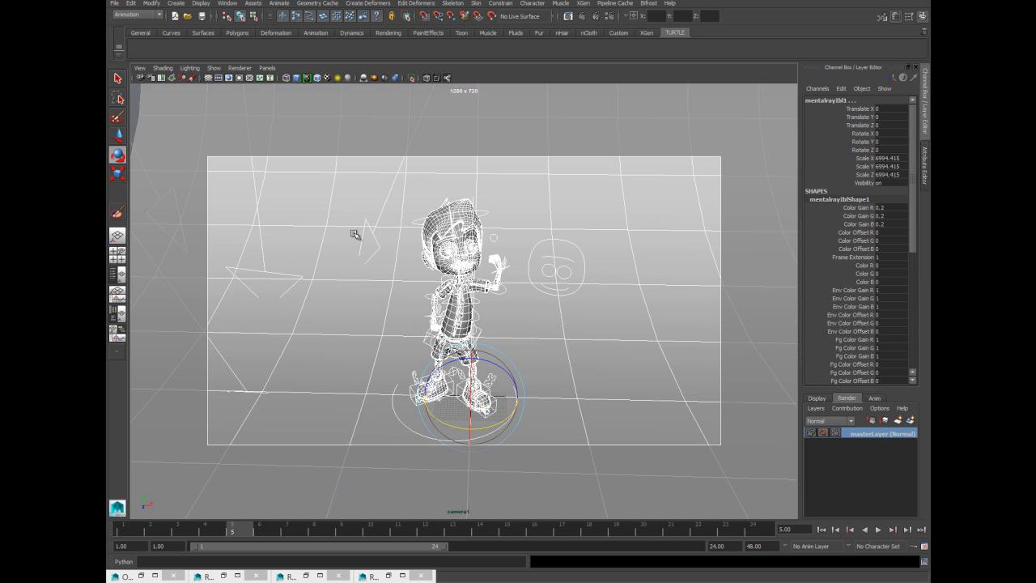
pyautogui.click(909, 421)
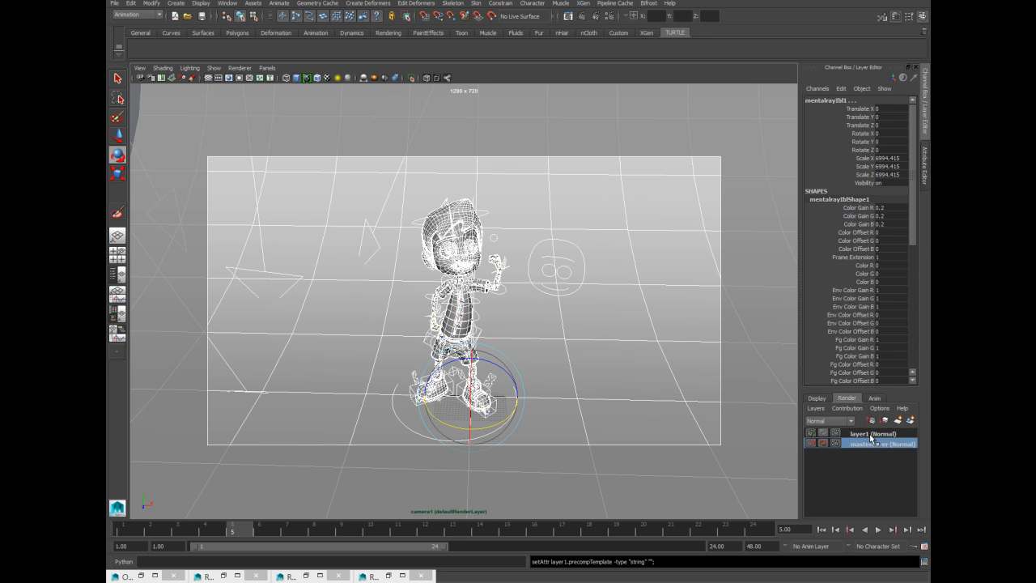
# Switch between layer1 and masterLayer to compare their contents, ending on layer1 in shaded display.
pyautogui.click(871, 435)
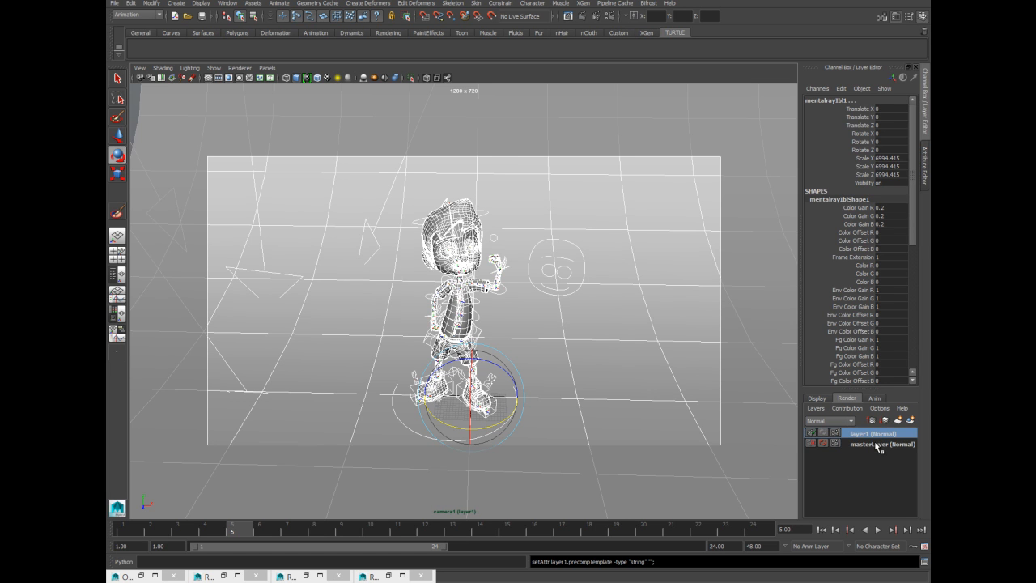
pyautogui.click(880, 445)
pyautogui.click(880, 436)
pyautogui.press('5')
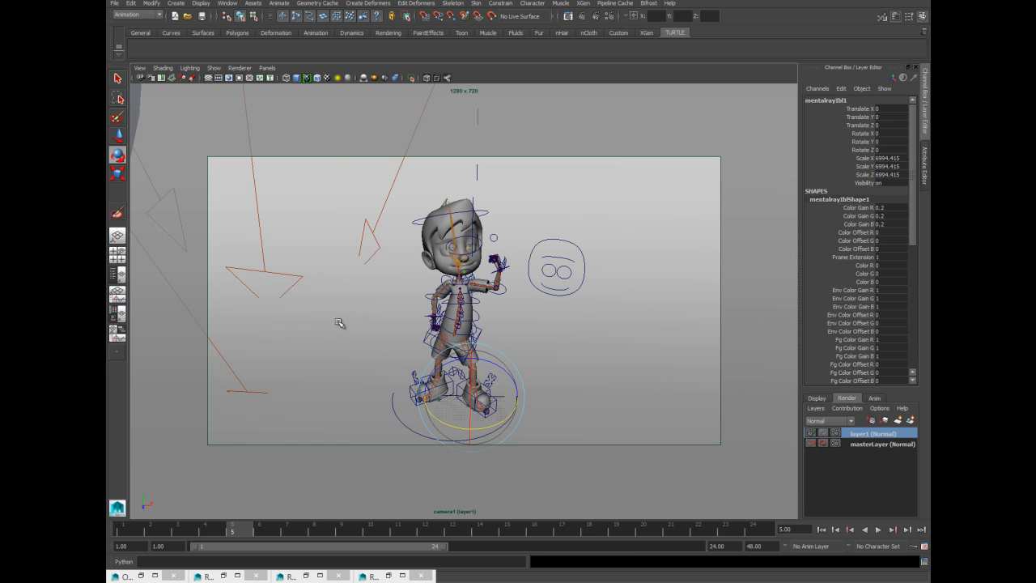
# Create a trial render layer from only the ground plane, view its contents and delete that layer.
pyautogui.click(326, 357)
pyautogui.click(911, 419)
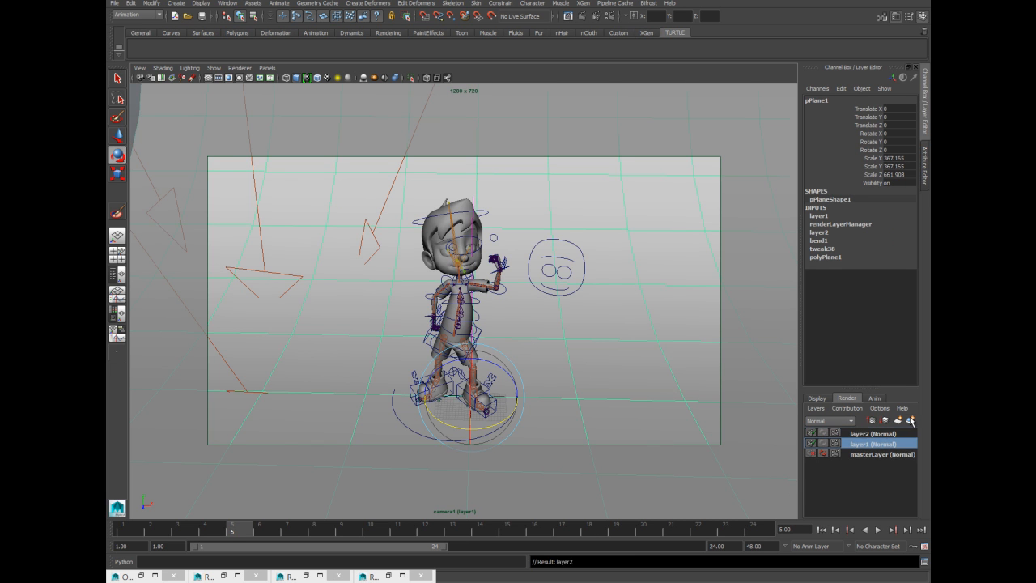
pyautogui.click(865, 435)
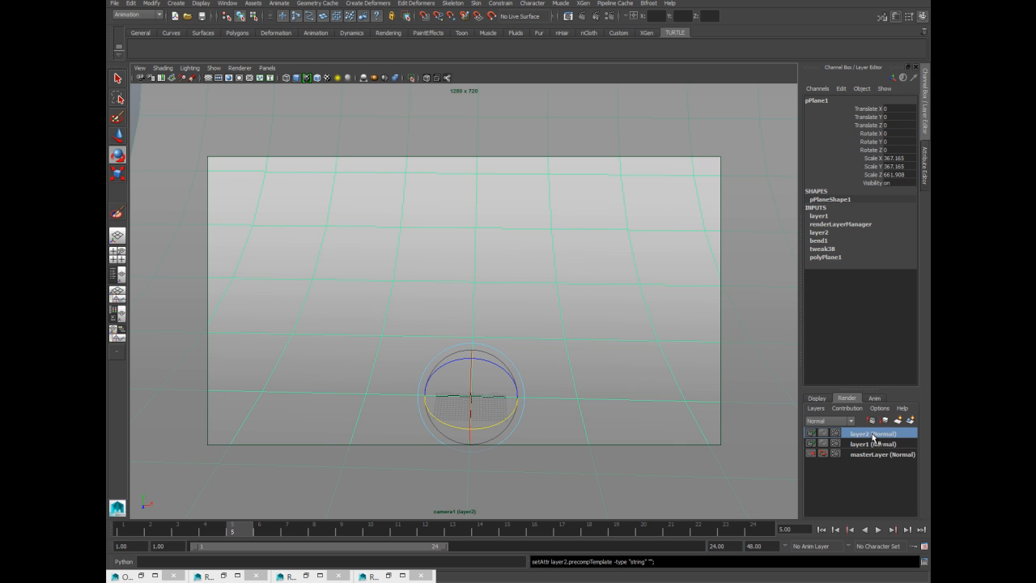
pyautogui.rightClick(871, 433)
pyautogui.click(873, 501)
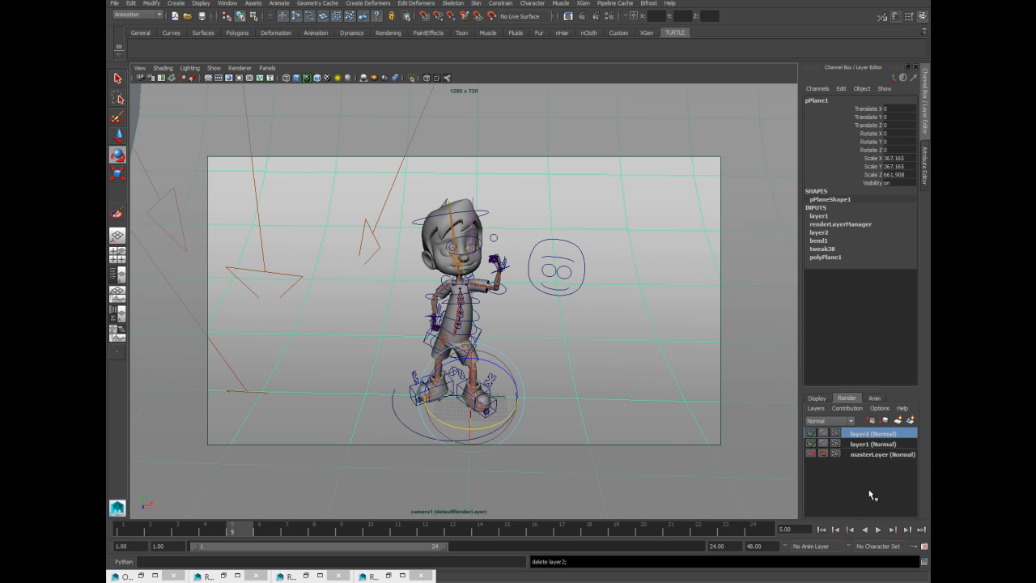
# Rename the render layer layer1 as Boy.
pyautogui.doubleClick(865, 434)
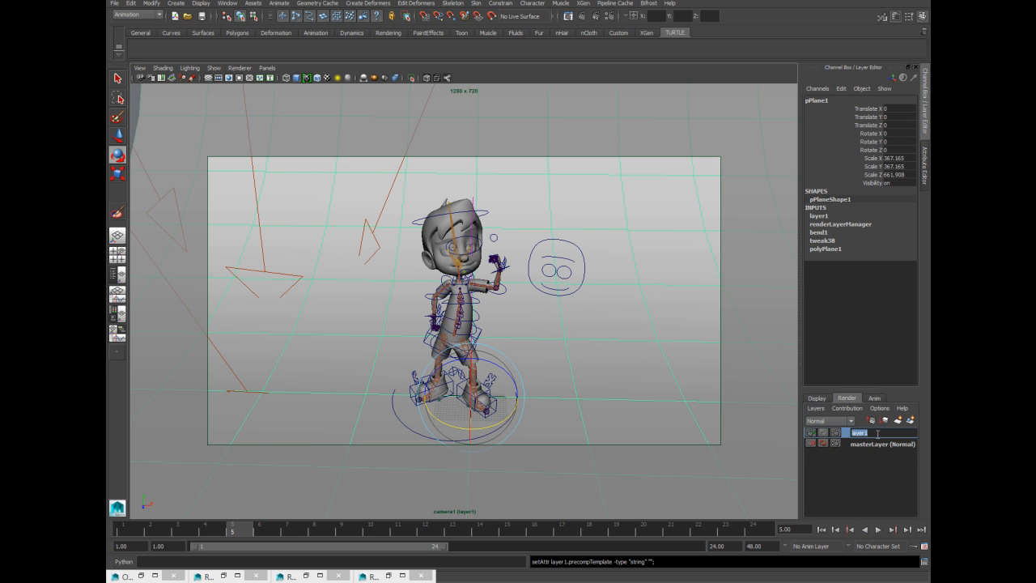
pyautogui.write('Boy')
pyautogui.press('Return')
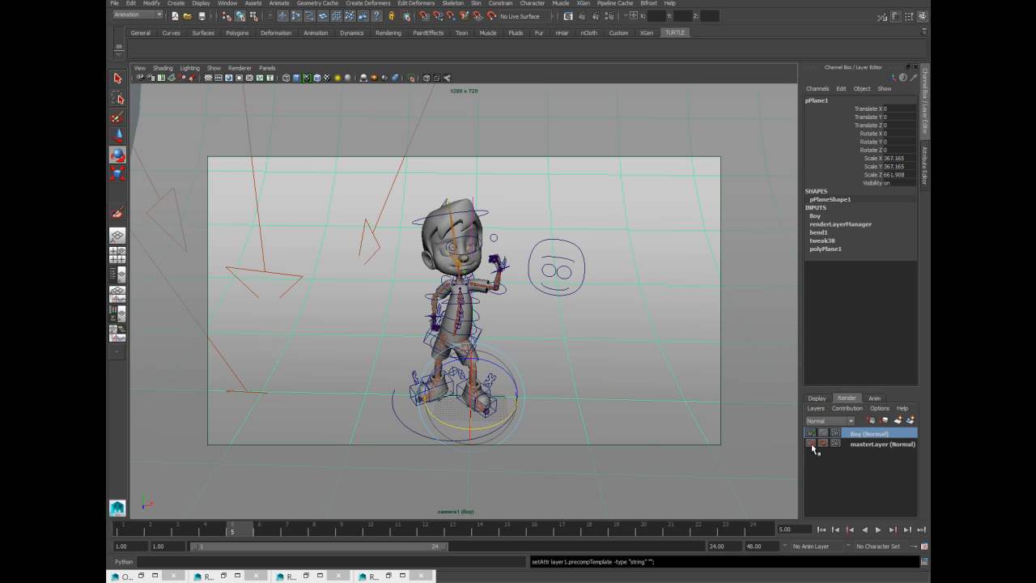
pyautogui.click(869, 445)
pyautogui.click(866, 437)
pyautogui.rightClick(866, 435)
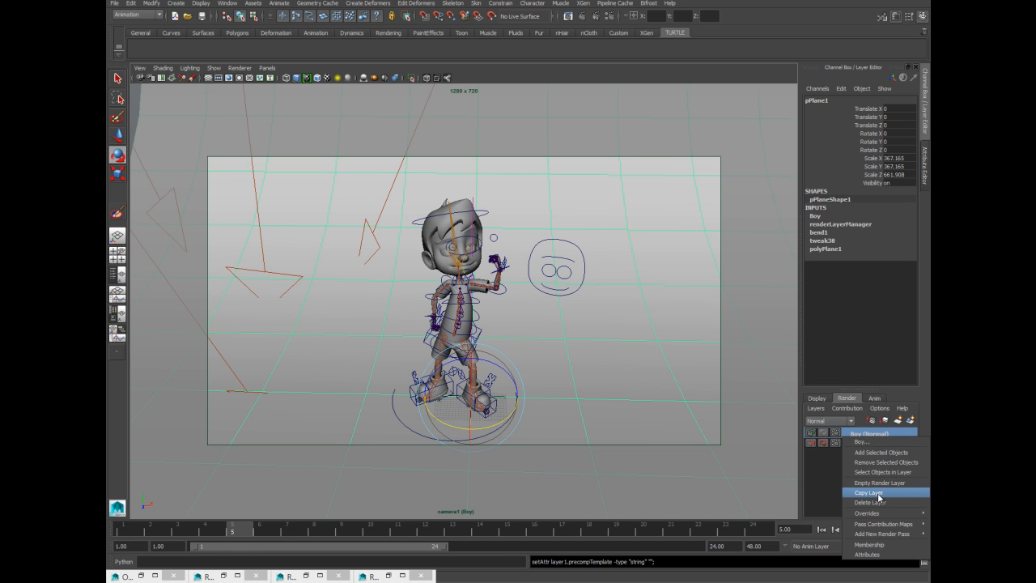
pyautogui.click(344, 310)
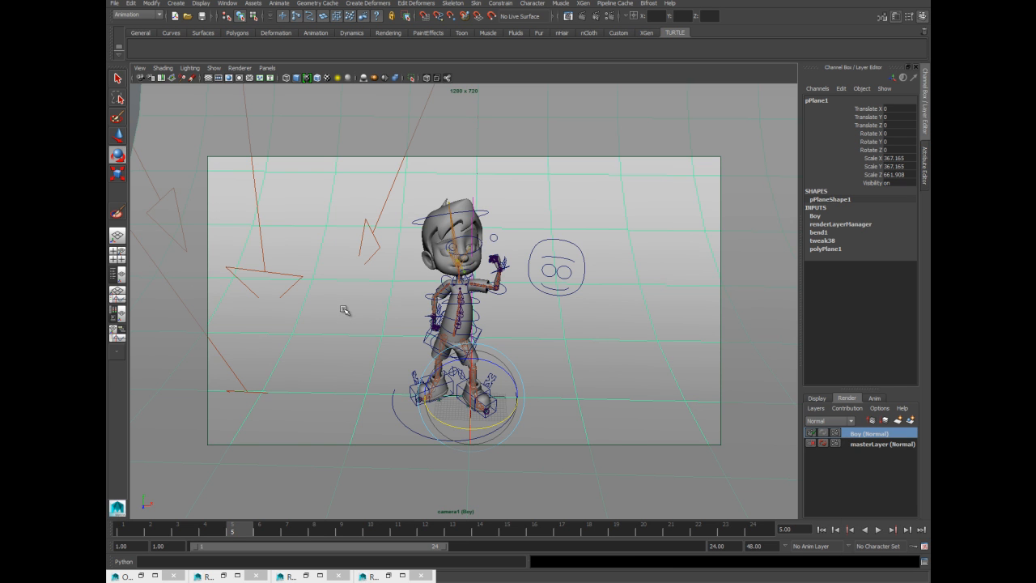
# Select all scene objects in wireframe display and create a second render layer from the selection.
pyautogui.press('4')
pyautogui.moveTo(356, 296)
pyautogui.mouseDown(button='right')
pyautogui.moveTo(361, 321)
pyautogui.moveTo(368, 305)
pyautogui.mouseUp(button='right')
pyautogui.press('F8')
pyautogui.rightClick(371, 301)
pyautogui.click(371, 301)
pyautogui.moveTo(370, 300); pyautogui.dragTo(370, 312, button='right')
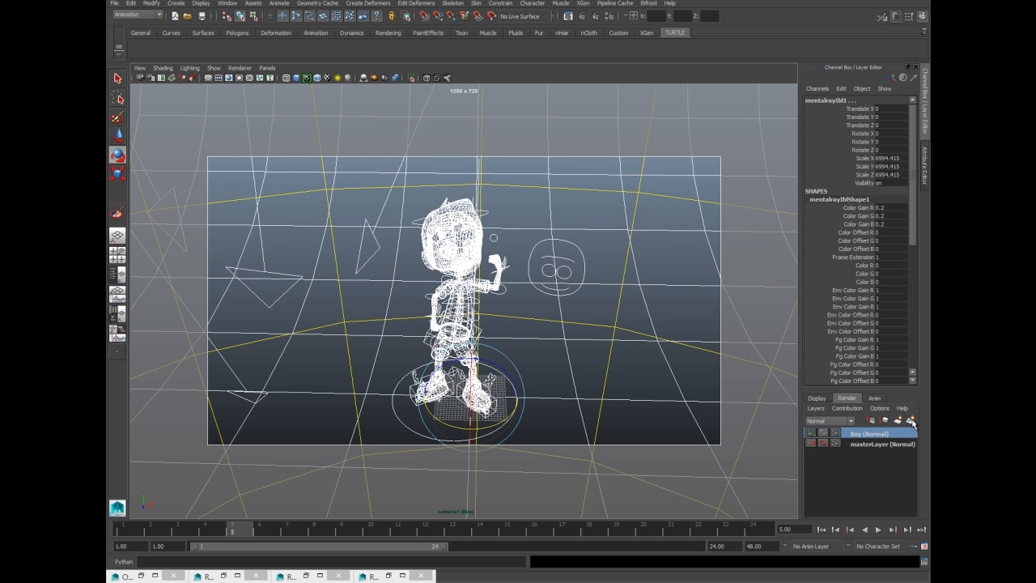
pyautogui.click(910, 421)
# Rename the new render layer as BG.
pyautogui.doubleClick(886, 433)
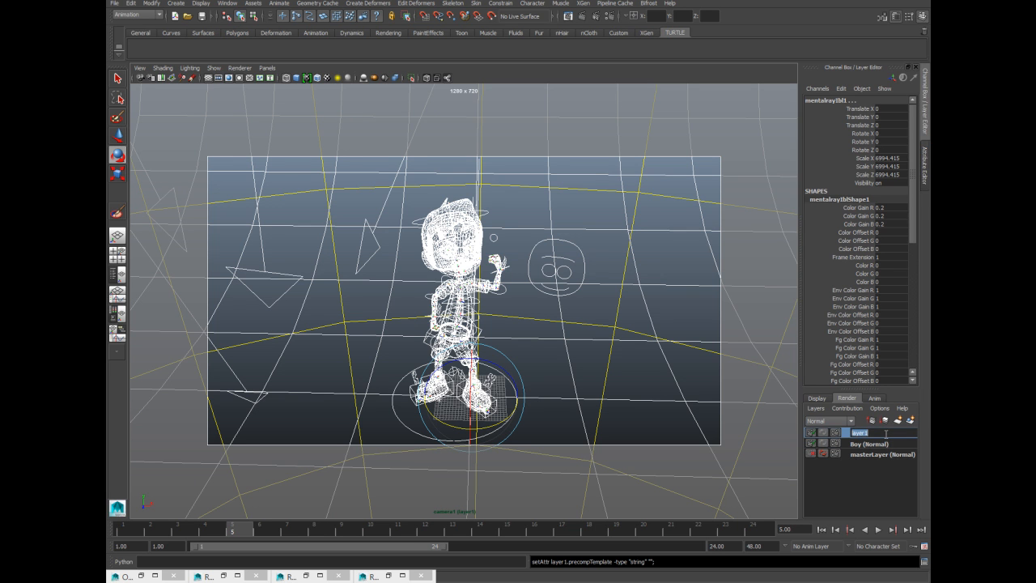
pyautogui.write('BG')
pyautogui.press('Return')
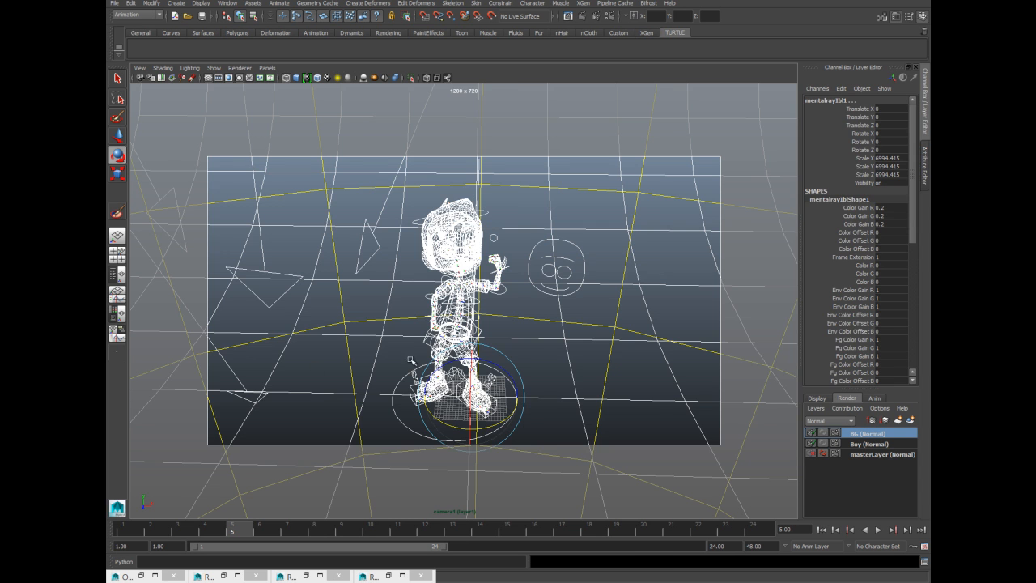
# Deselect all scene objects and rename the BG render layer as Ground1.
pyautogui.click(314, 367)
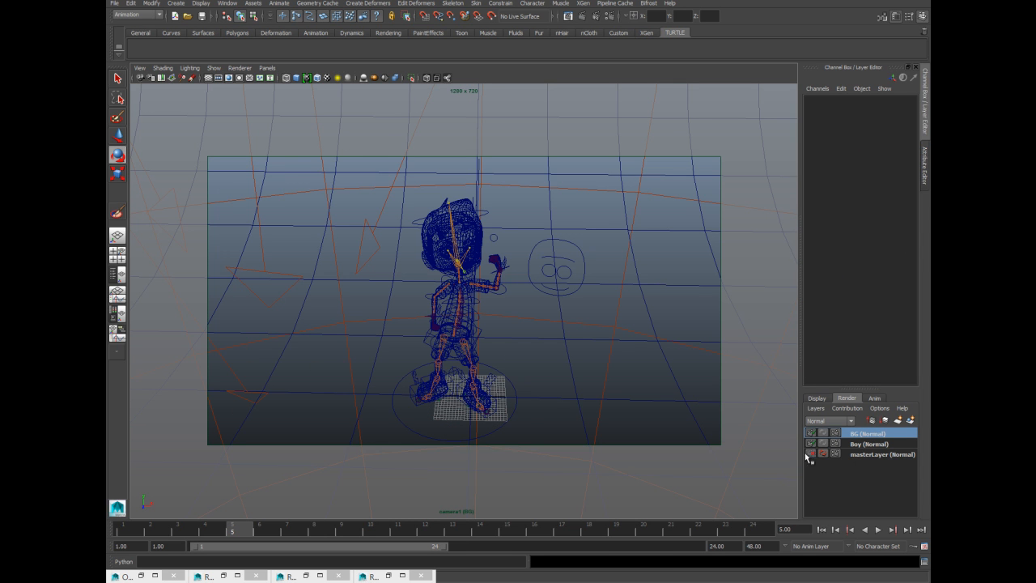
pyautogui.doubleClick(856, 433)
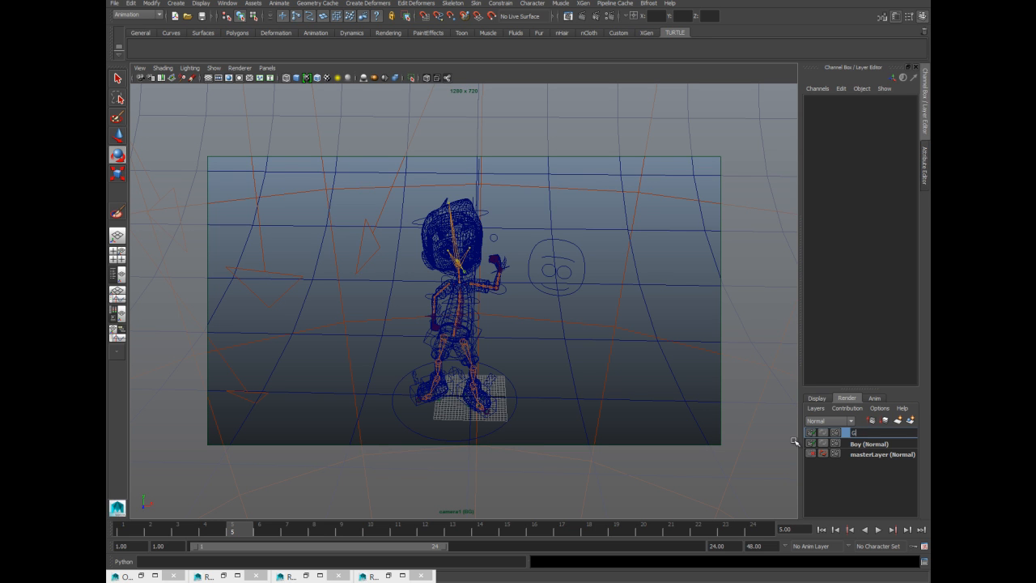
pyautogui.press('Return')
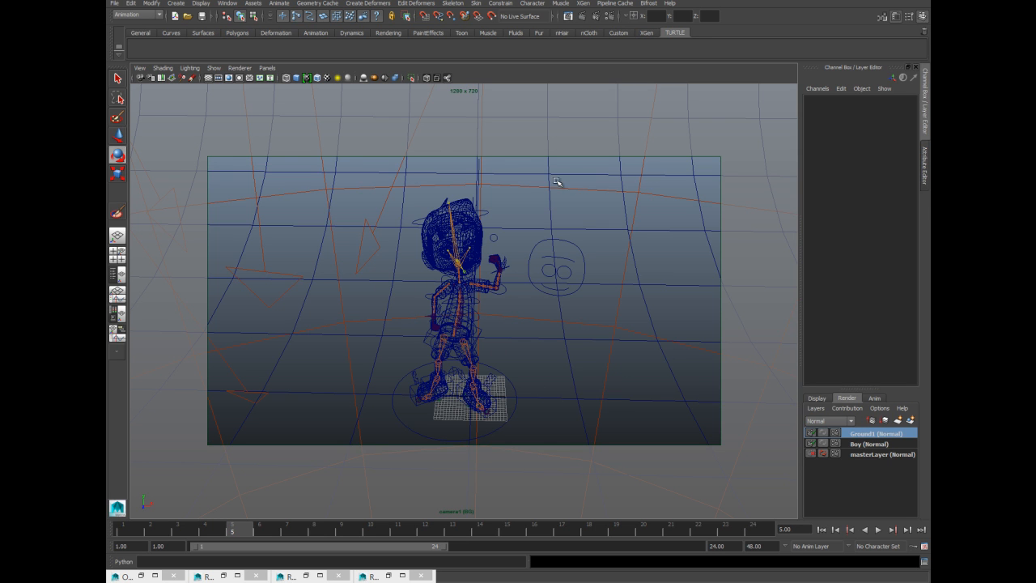
# Rename the render layer above Boy as GRound.
pyautogui.click(875, 458)
pyautogui.click(868, 443)
pyautogui.doubleClick(872, 434)
pyautogui.click(879, 433)
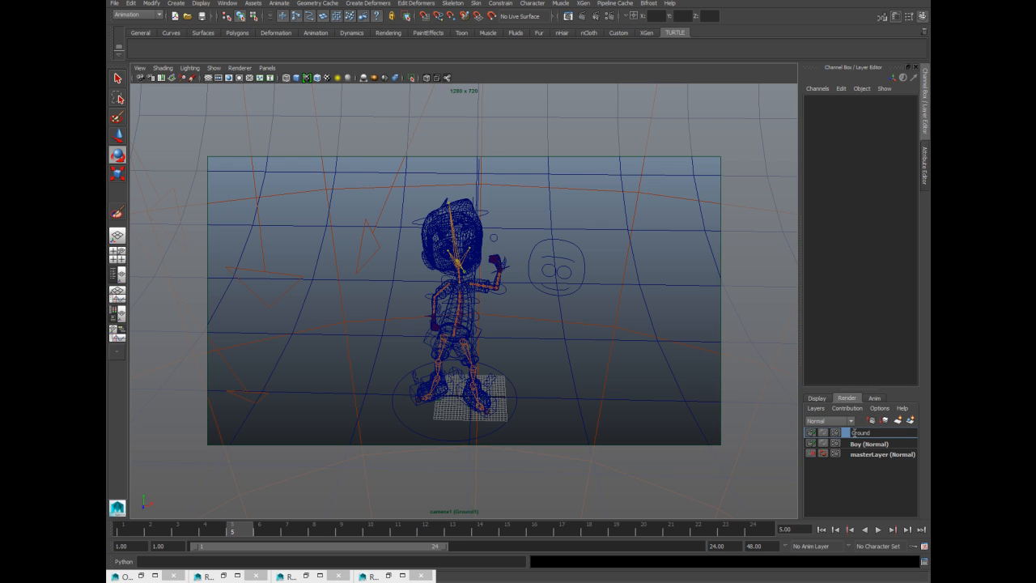
pyautogui.press('Delete')
pyautogui.press('Delete')
pyautogui.press('Return')
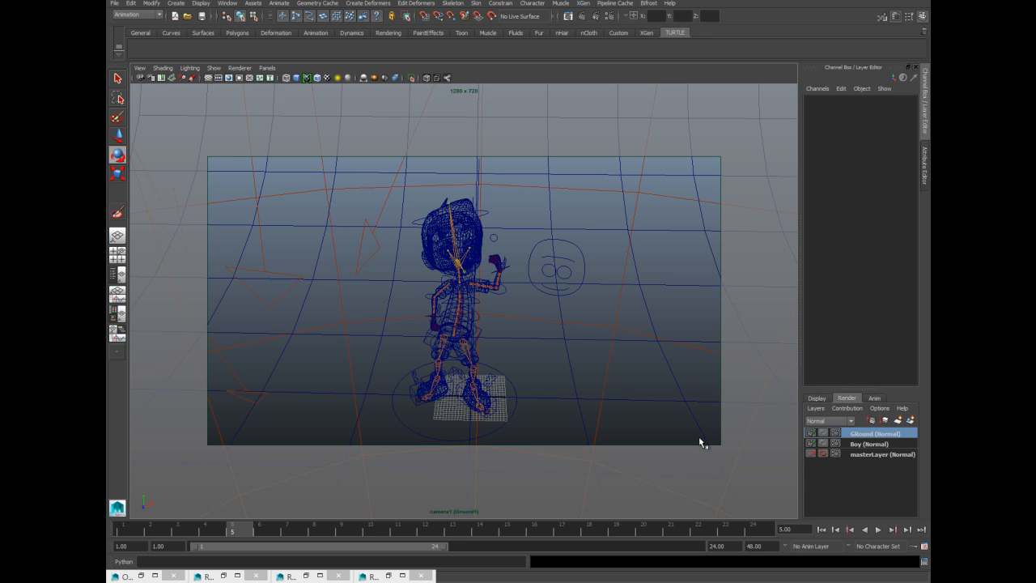
# Switch repeatedly between the Boy and GRound render layers to compare their contents in wireframe and shaded display.
pyautogui.click(871, 444)
pyautogui.click(871, 434)
pyautogui.click(867, 444)
pyautogui.click(869, 435)
pyautogui.click(867, 445)
pyautogui.click(861, 436)
pyautogui.press('5')
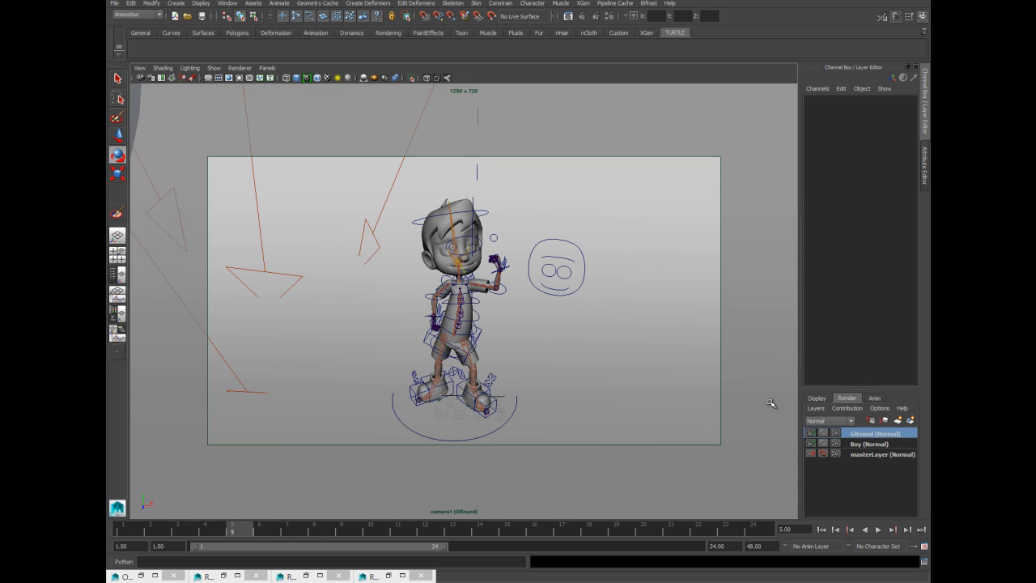
pyautogui.click(861, 444)
pyautogui.click(867, 435)
# Activate the Boy render layer and render the current frame in the Render View.
pyautogui.click(864, 445)
pyautogui.click(568, 16)
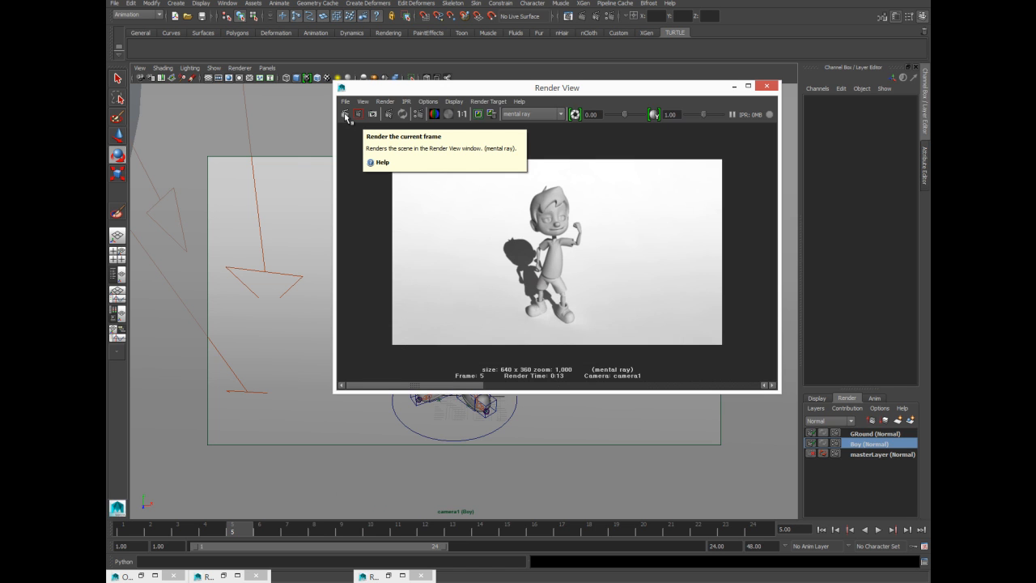
pyautogui.click(346, 115)
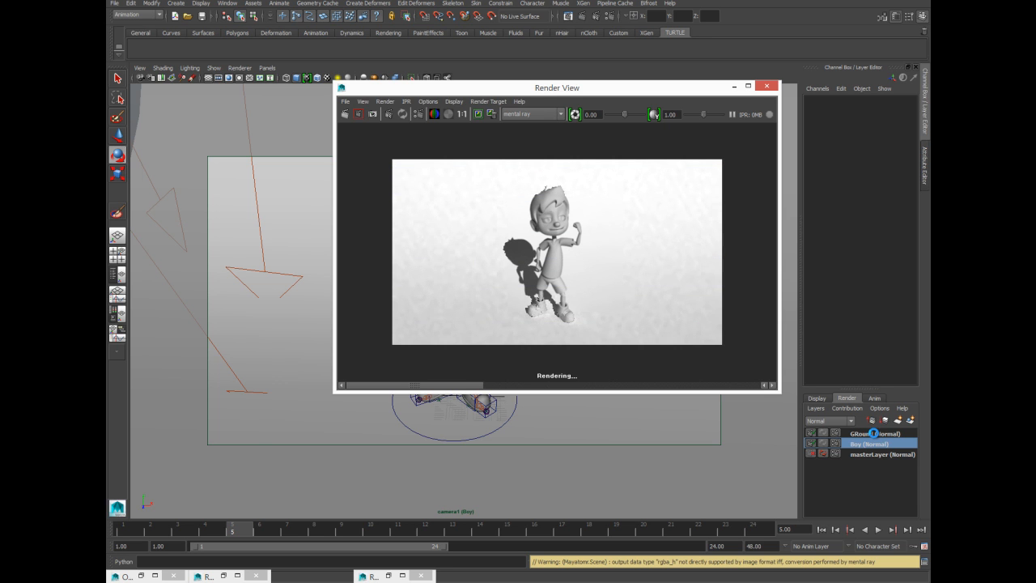
# Render the current frame of the GRound render layer and minimize the Render View.
pyautogui.click(875, 433)
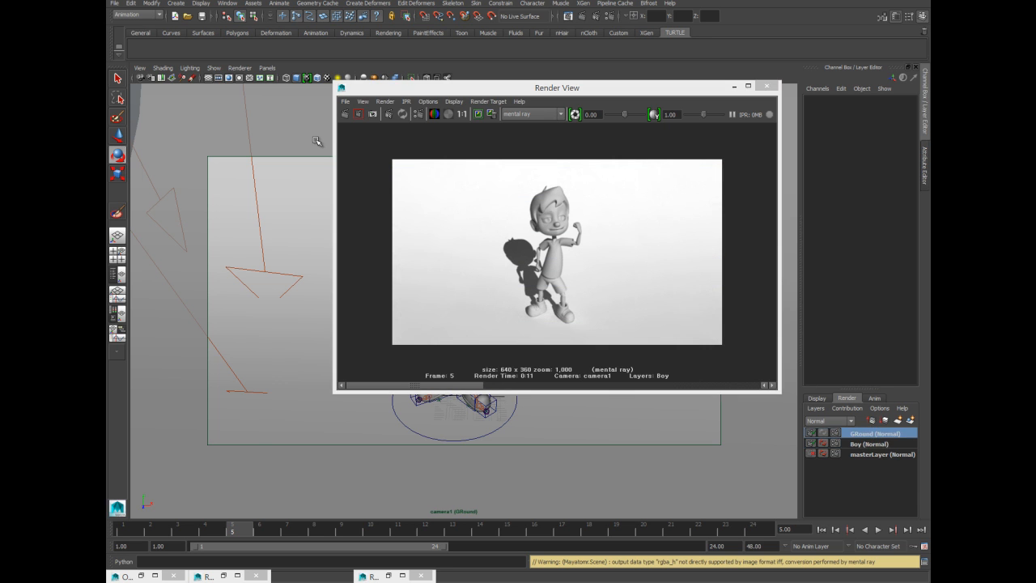
pyautogui.click(346, 114)
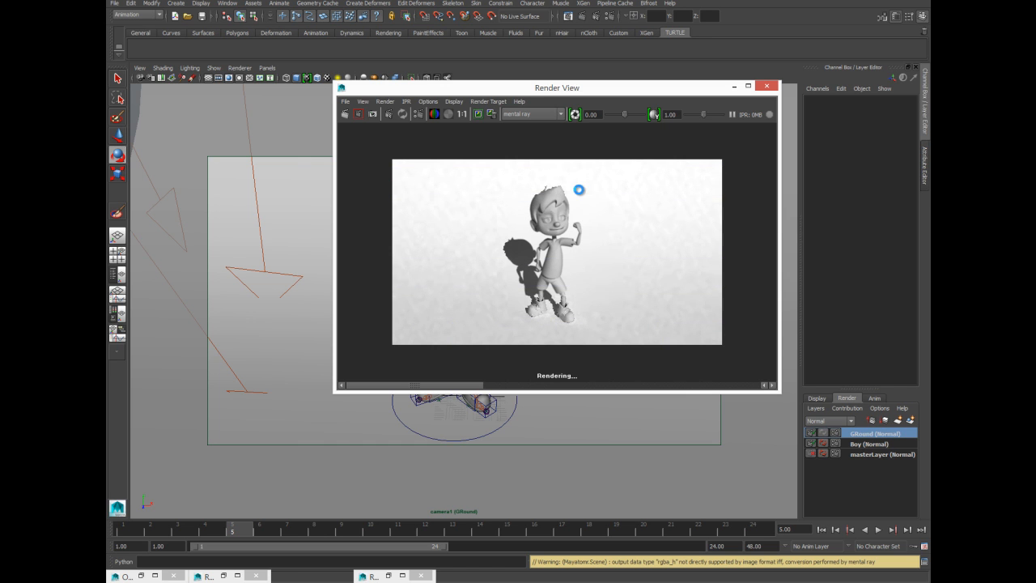
pyautogui.click(763, 87)
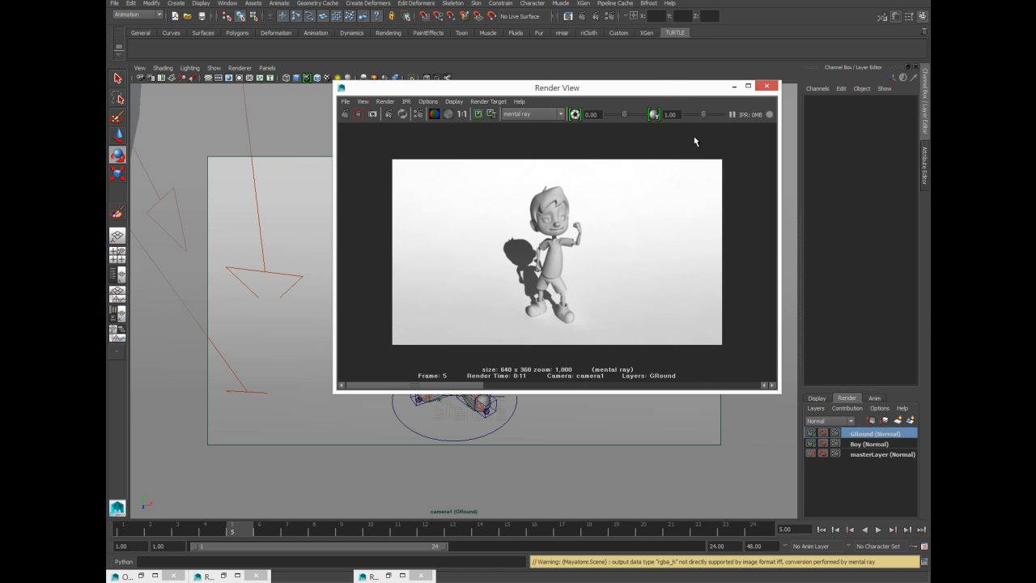
pyautogui.click(732, 86)
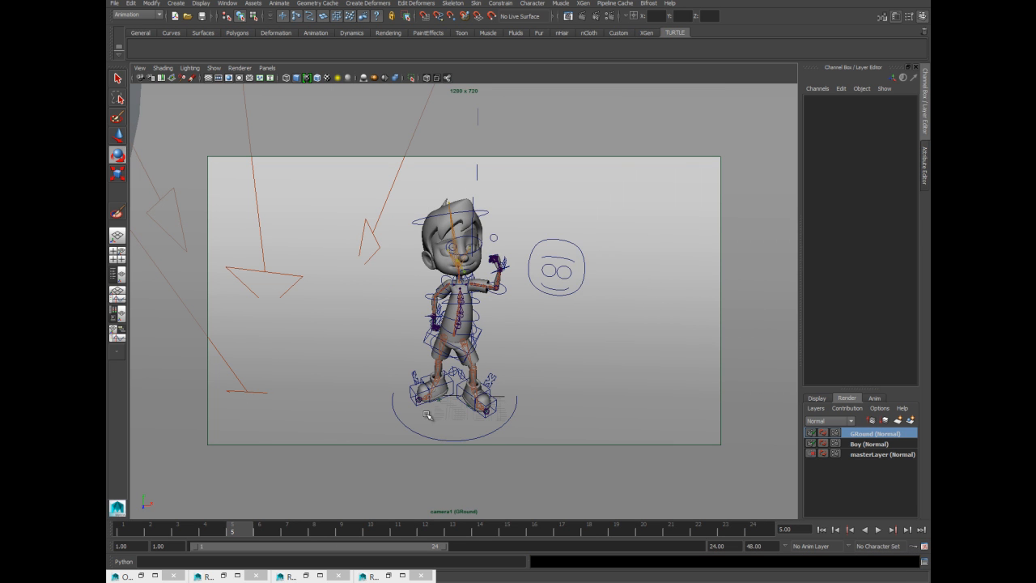
# Select the ground plane and remove it from the Boy render layer.
pyautogui.click(302, 325)
pyautogui.press('4')
pyautogui.press('5')
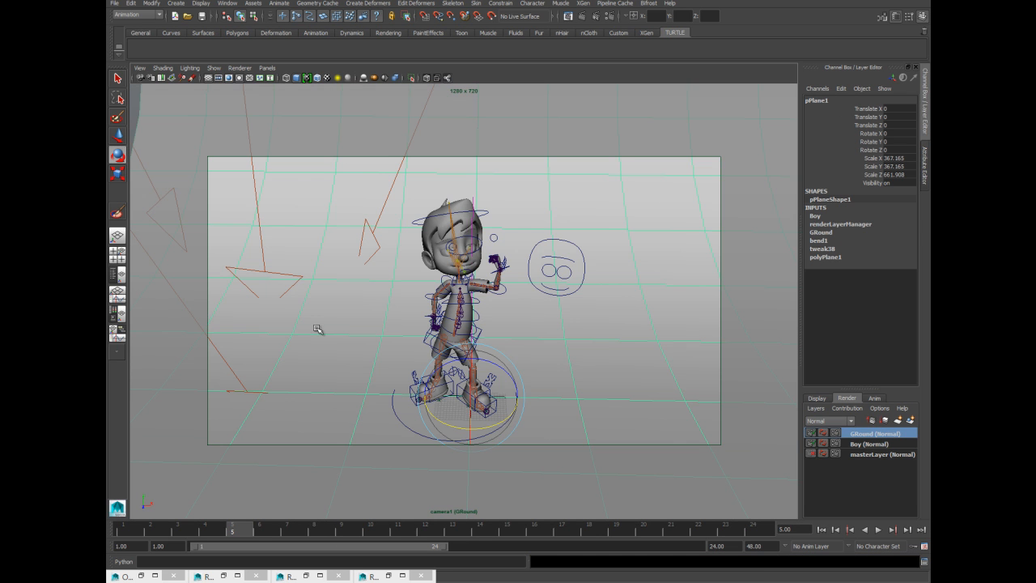
pyautogui.click(866, 444)
pyautogui.rightClick(868, 445)
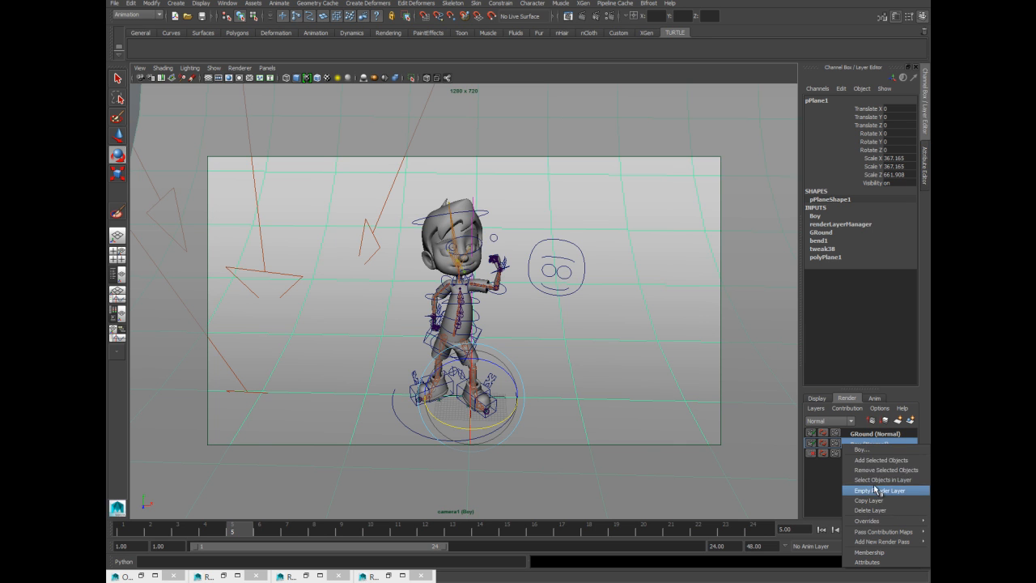
pyautogui.click(875, 471)
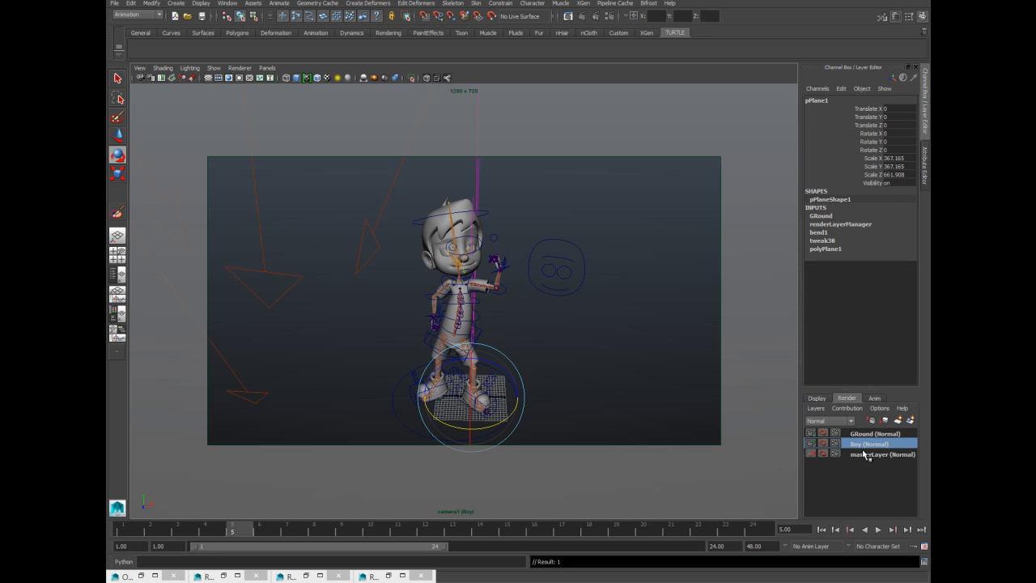
# Render the current frame of the Boy layer without the ground plane, inspect it, and minimize the Render View.
pyautogui.click(567, 18)
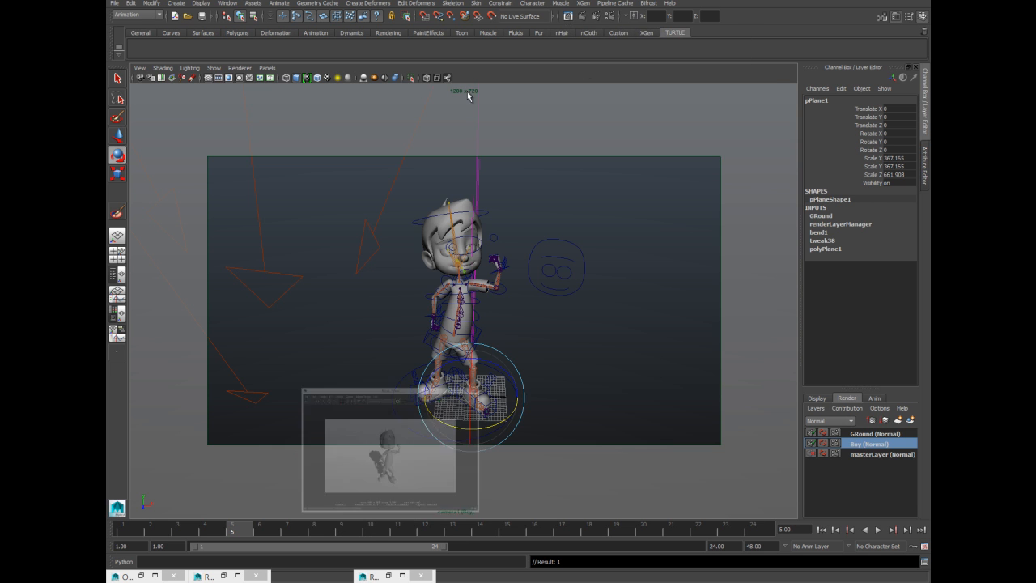
pyautogui.click(342, 114)
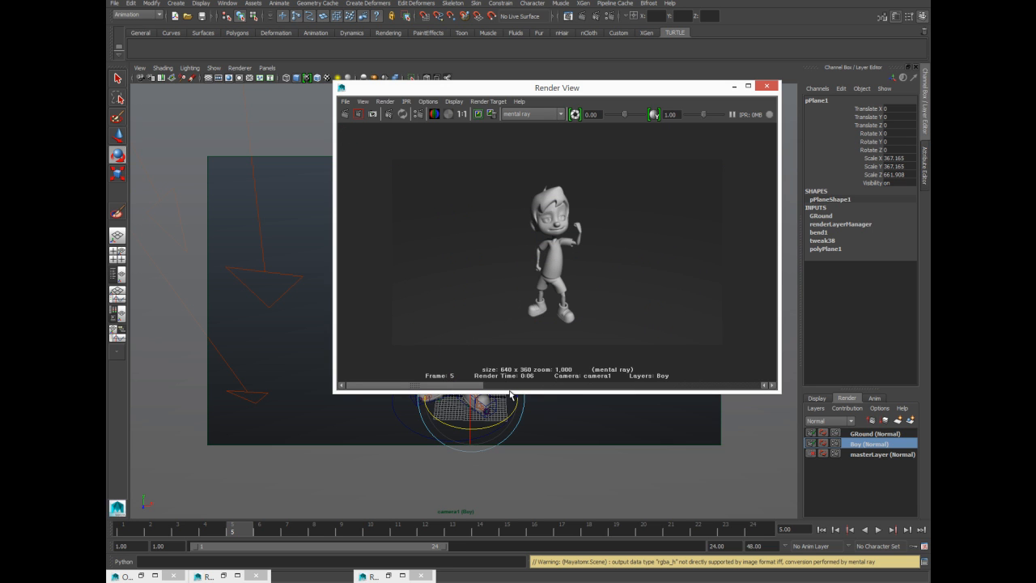
pyautogui.moveTo(425, 384)
pyautogui.mouseDown()
pyautogui.moveTo(490, 384)
pyautogui.moveTo(438, 384)
pyautogui.mouseUp()
pyautogui.click(478, 71)
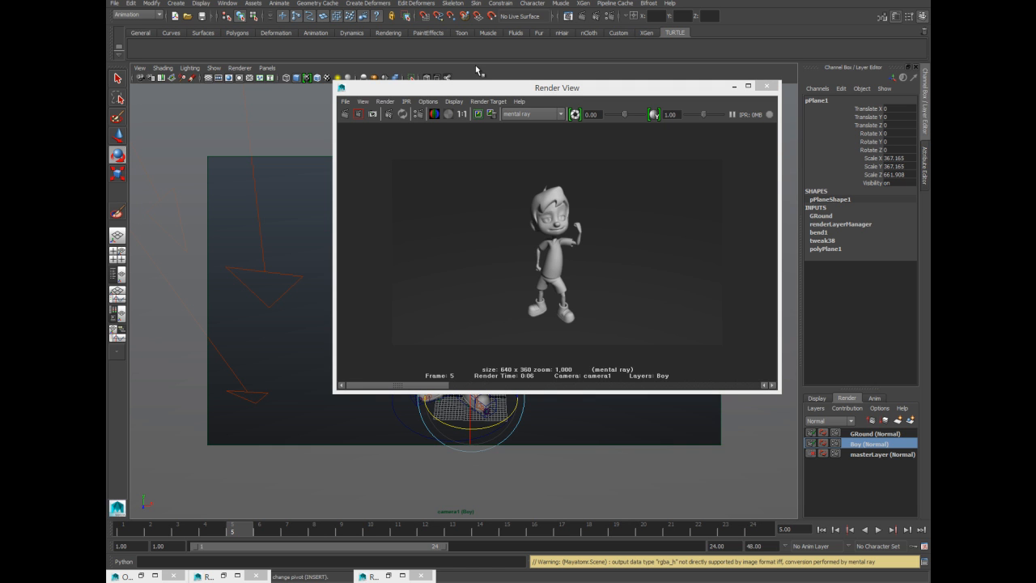
pyautogui.moveTo(392, 89); pyautogui.dragTo(466, 420)
pyautogui.click(360, 334)
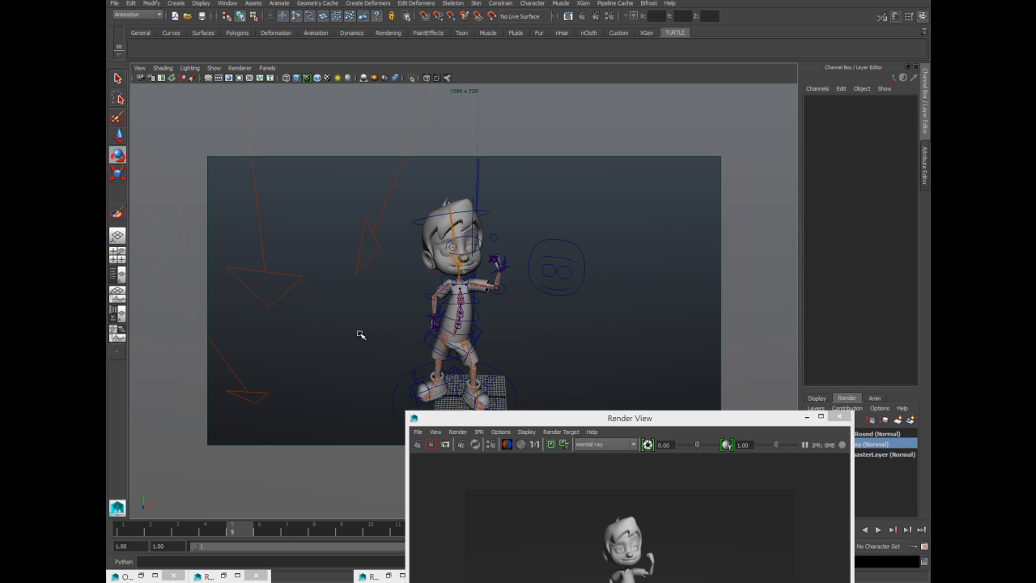
pyautogui.click(806, 417)
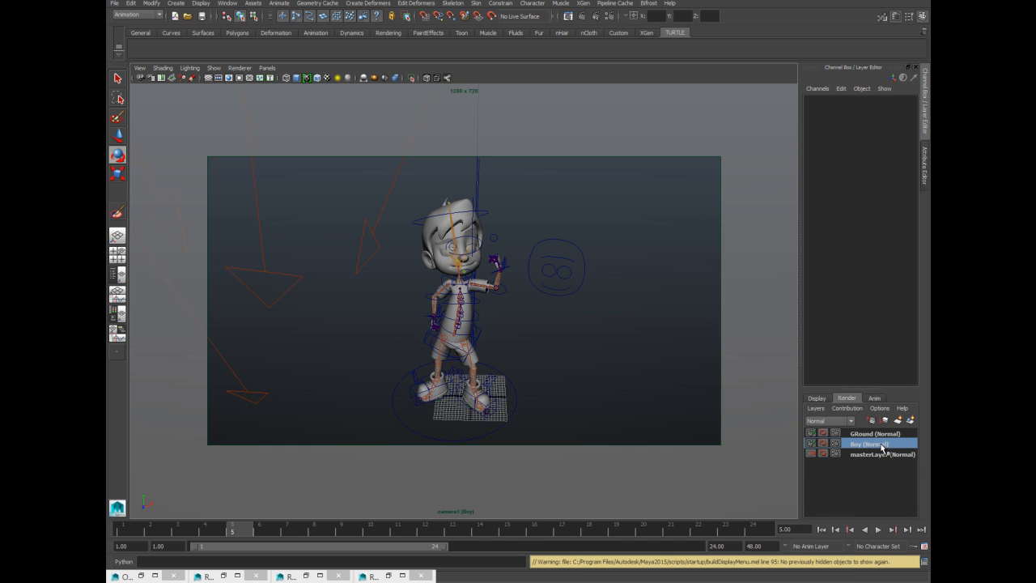
# Open the Outliner, select pPlane1 and add it back to the Boy render layer.
pyautogui.click(227, 4)
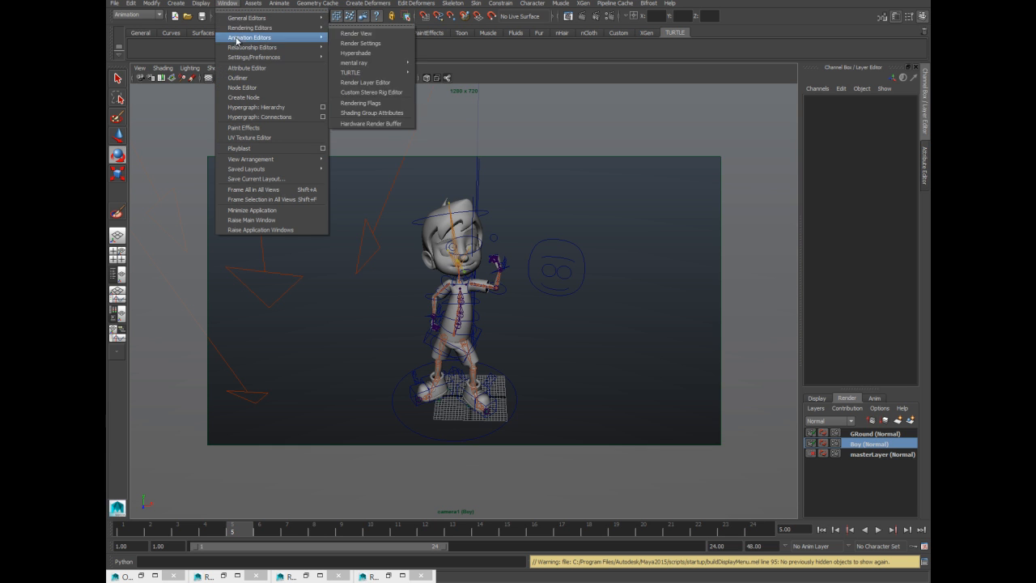
pyautogui.click(239, 77)
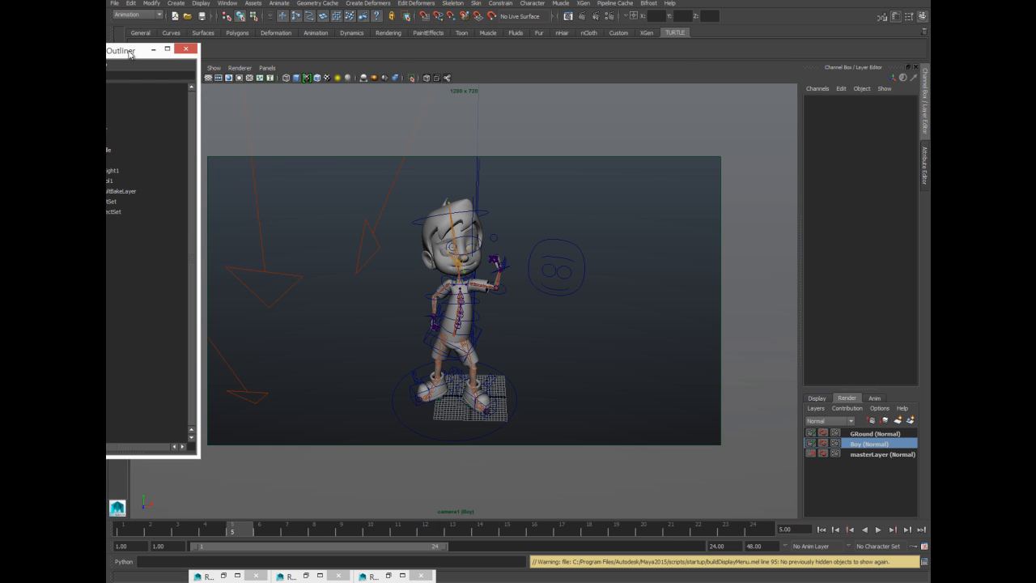
pyautogui.moveTo(129, 52); pyautogui.dragTo(328, 34)
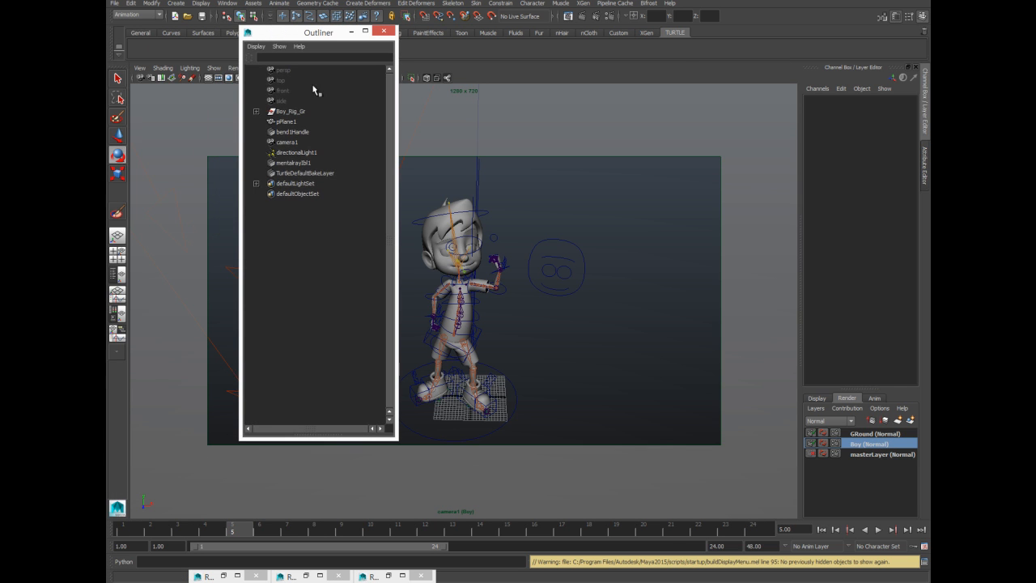
pyautogui.click(292, 123)
pyautogui.rightClick(866, 443)
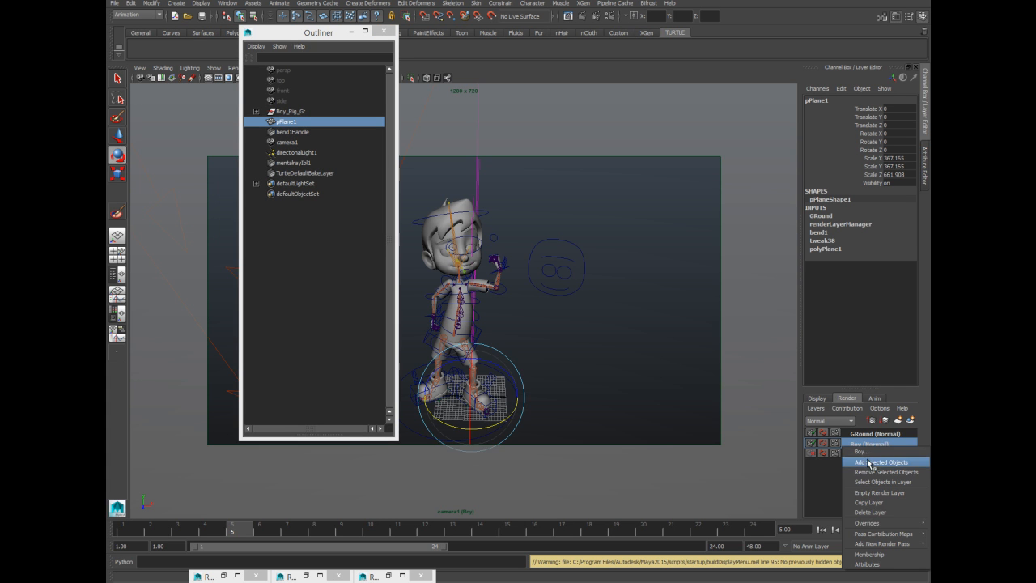
pyautogui.click(868, 463)
# Restore the Render View and render the current frame of the Boy layer with the ground plane included.
pyautogui.click(389, 576)
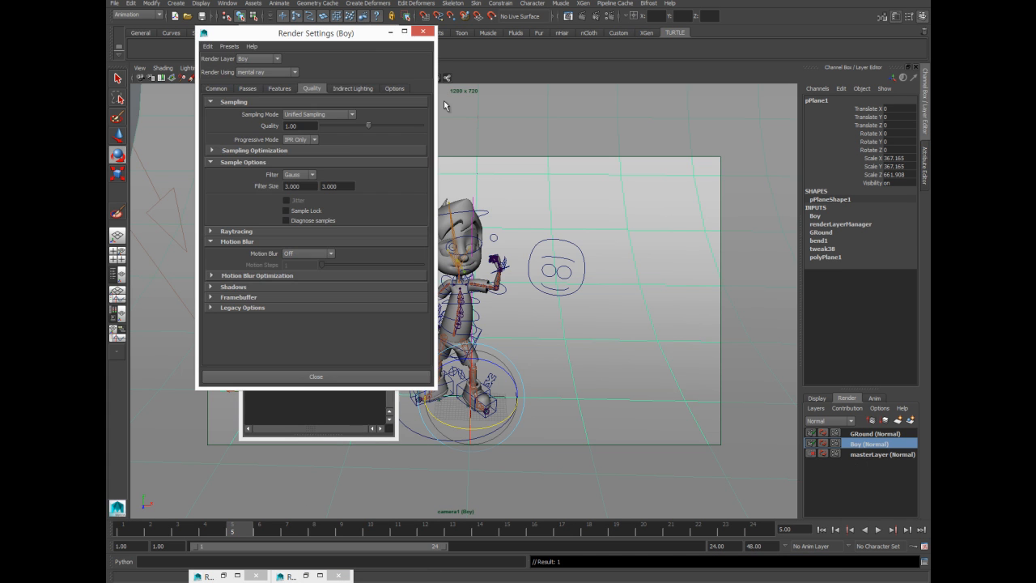
pyautogui.click(391, 32)
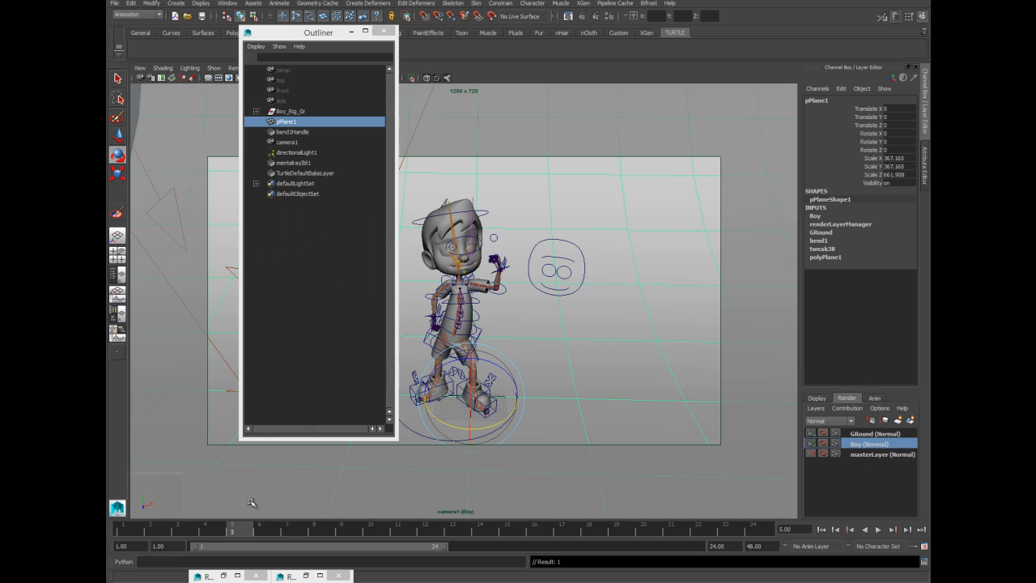
pyautogui.click(225, 575)
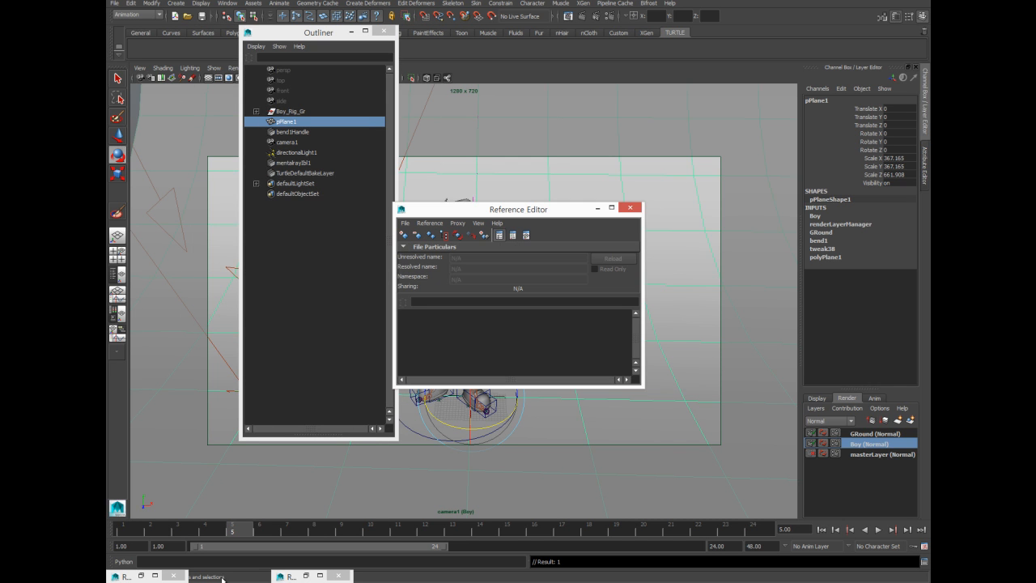
pyautogui.click(306, 576)
pyautogui.moveTo(657, 429); pyautogui.dragTo(619, 109)
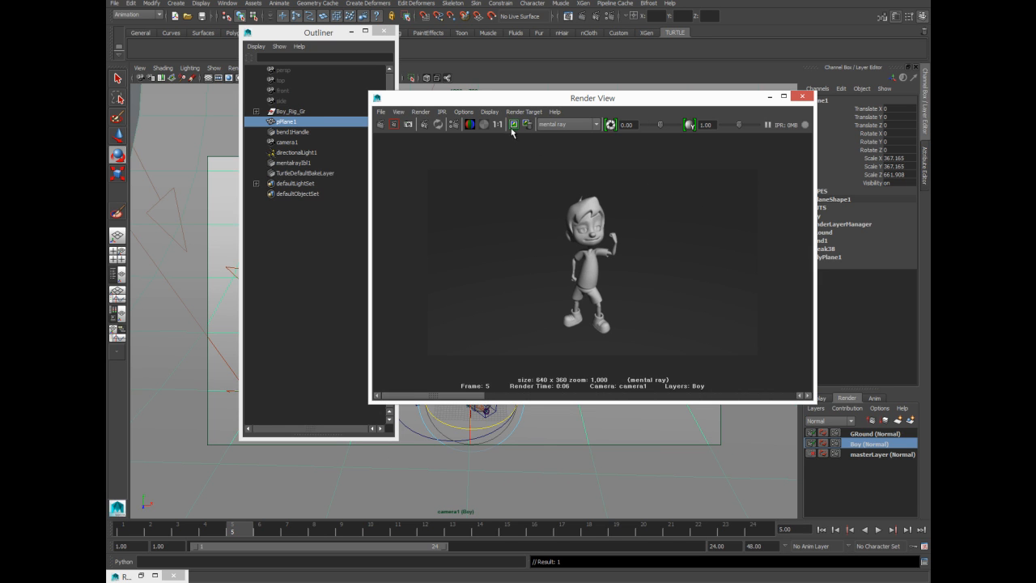
pyautogui.click(476, 396)
pyautogui.click(389, 396)
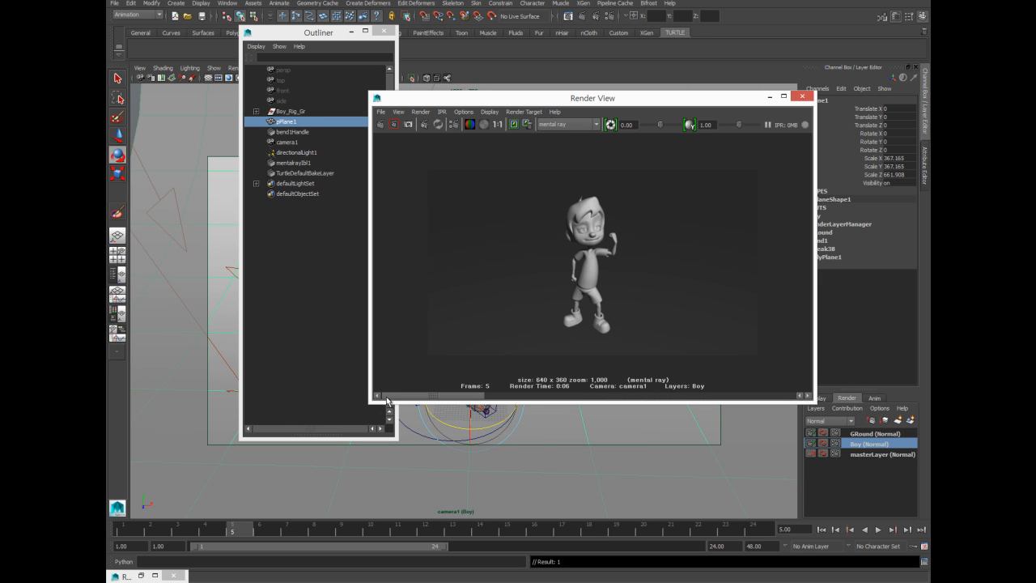
pyautogui.click(380, 124)
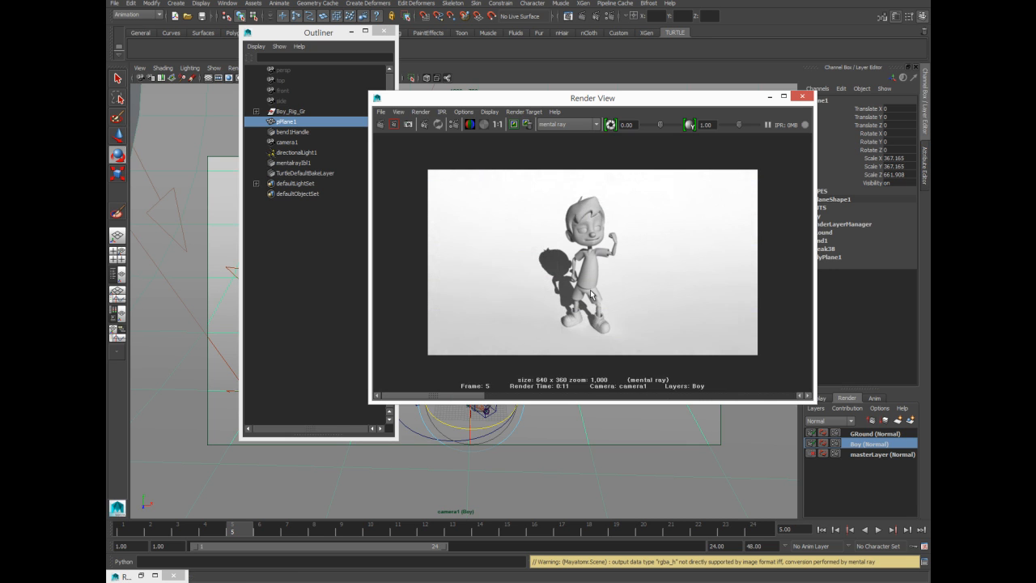
# Examine the character's shoes, legs and cast shadow up close in the rendered Boy layer image.
pyautogui.scroll(5, 580, 298)
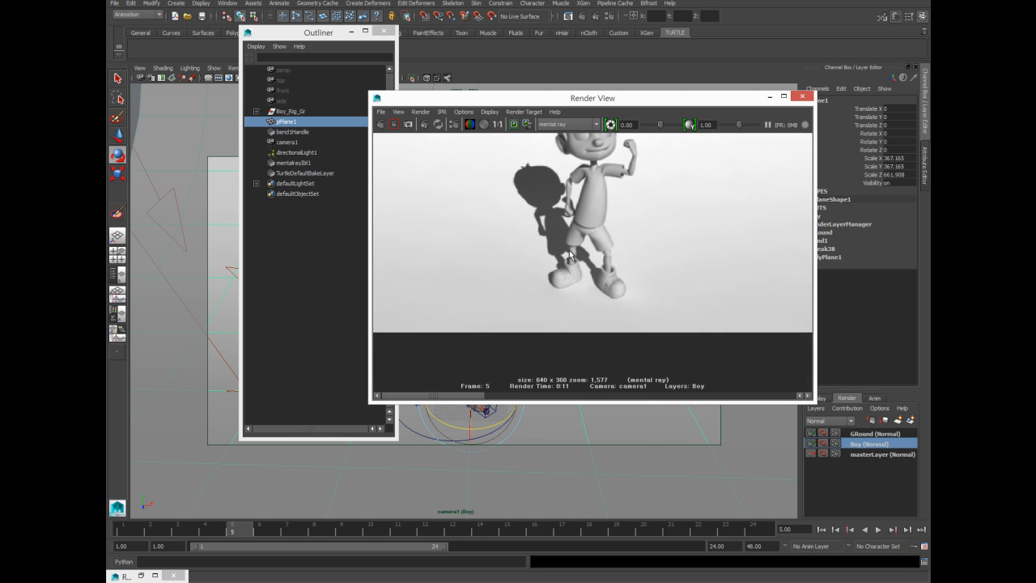
pyautogui.moveTo(444, 396)
pyautogui.mouseDown()
pyautogui.moveTo(545, 406)
pyautogui.moveTo(436, 408)
pyautogui.mouseUp()
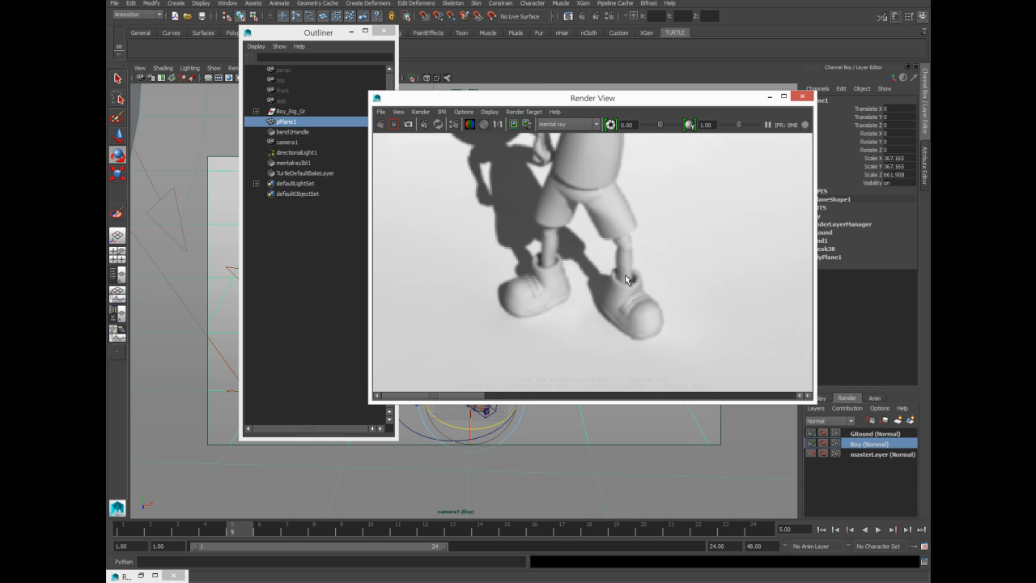
pyautogui.scroll(6, 626, 301)
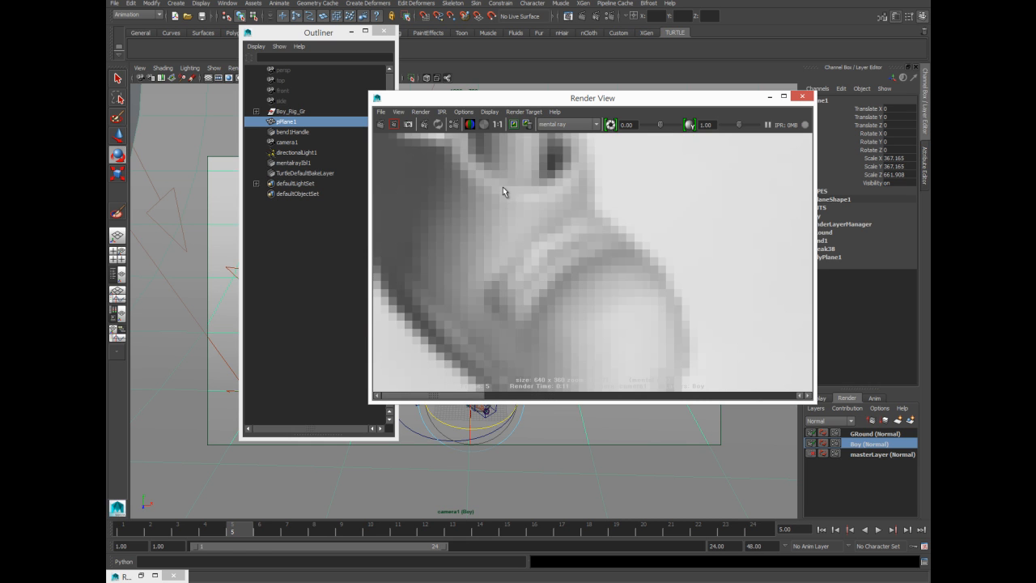
pyautogui.moveTo(433, 390); pyautogui.dragTo(452, 413)
pyautogui.moveTo(418, 400); pyautogui.dragTo(393, 419)
pyautogui.moveTo(441, 395); pyautogui.dragTo(417, 408)
pyautogui.scroll(-6, 579, 228)
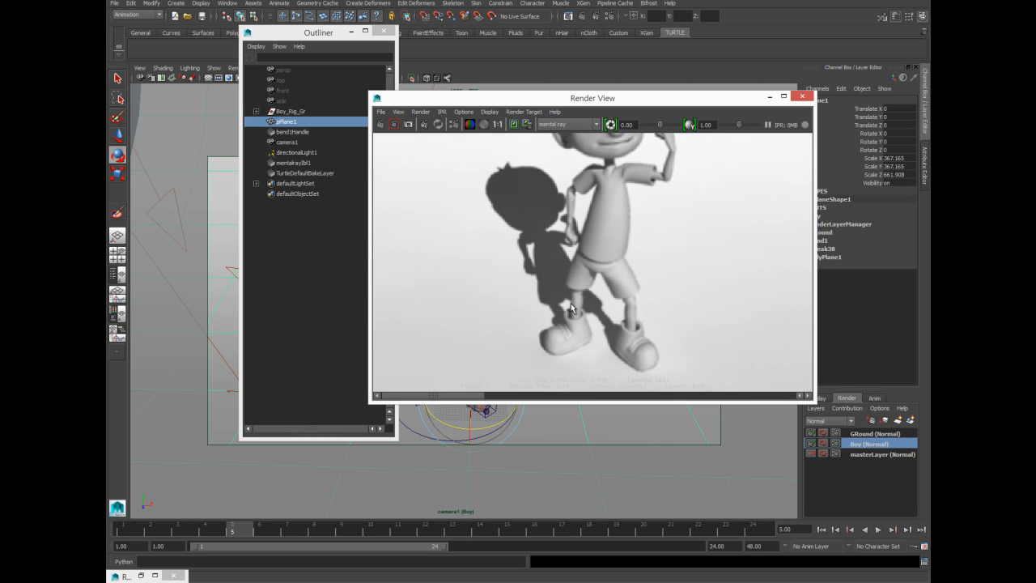
# Clear the viewport by minimizing the Outliner and Reference Editor and moving the Render View out of the way.
pyautogui.click(352, 31)
pyautogui.moveTo(451, 104); pyautogui.dragTo(1022, 218)
pyautogui.click(598, 208)
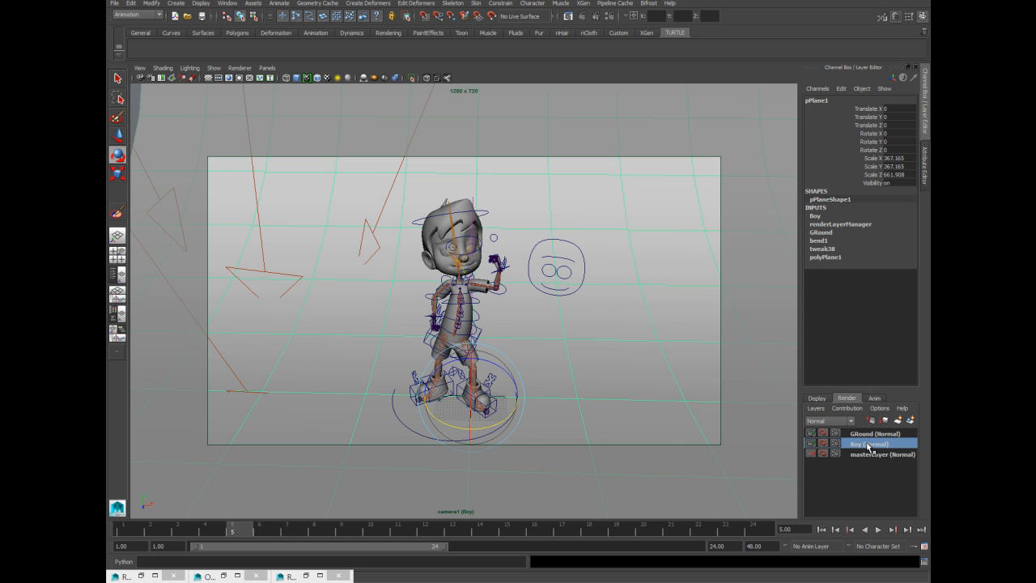
# Turn off Primary Visibility in the Render Stats of pPlaneShape1 for the Boy render layer.
pyautogui.click(233, 4)
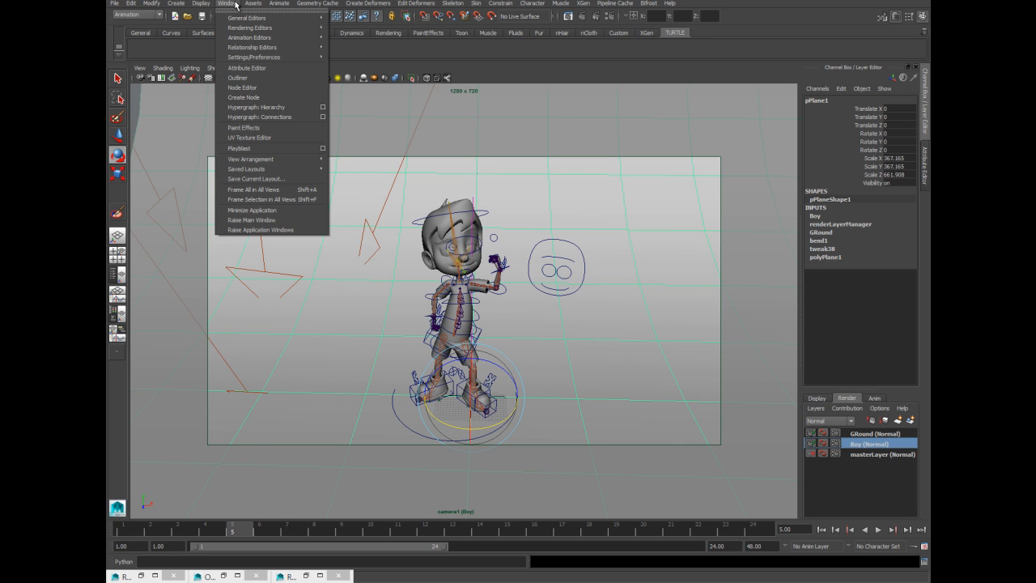
pyautogui.click(233, 3)
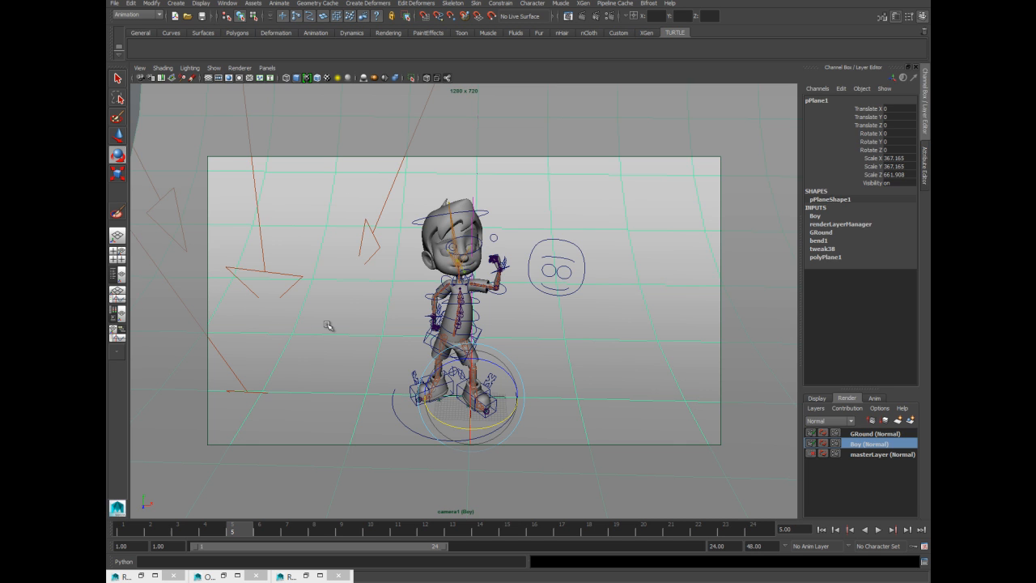
pyautogui.hotkey('ctrl', 'a')
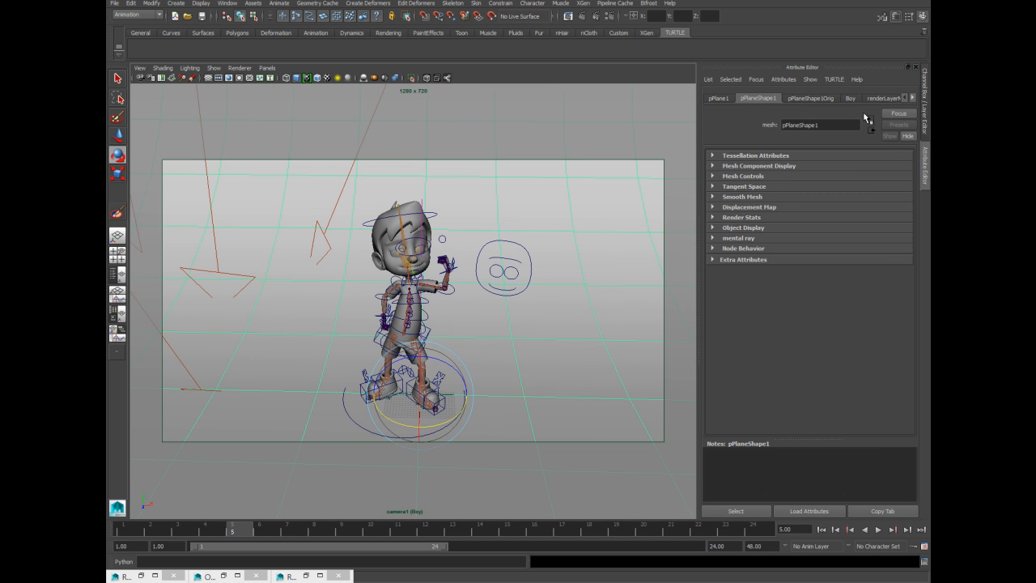
pyautogui.click(913, 98)
pyautogui.click(914, 98)
pyautogui.click(915, 98)
pyautogui.click(915, 98)
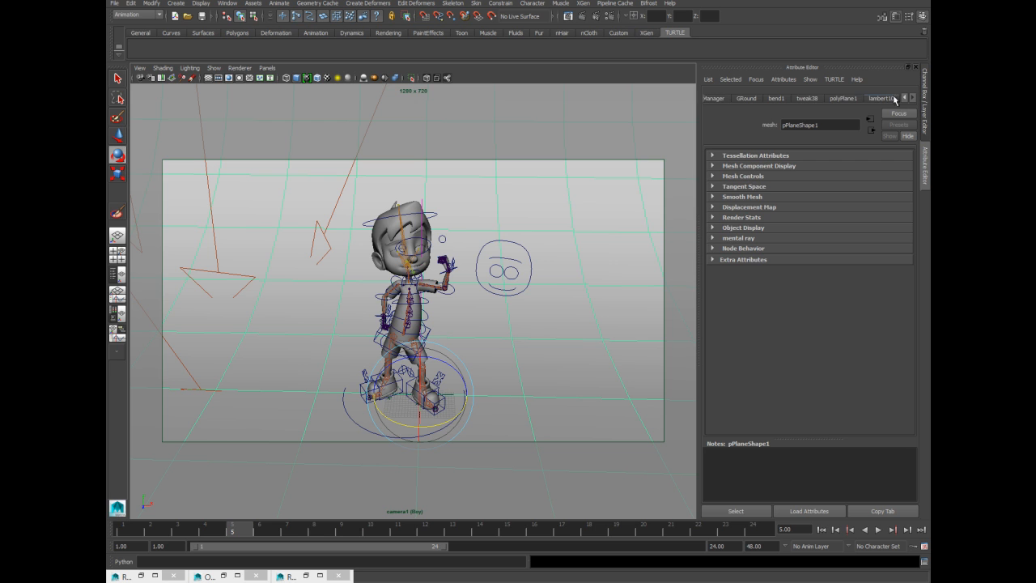
pyautogui.click(905, 98)
pyautogui.click(904, 97)
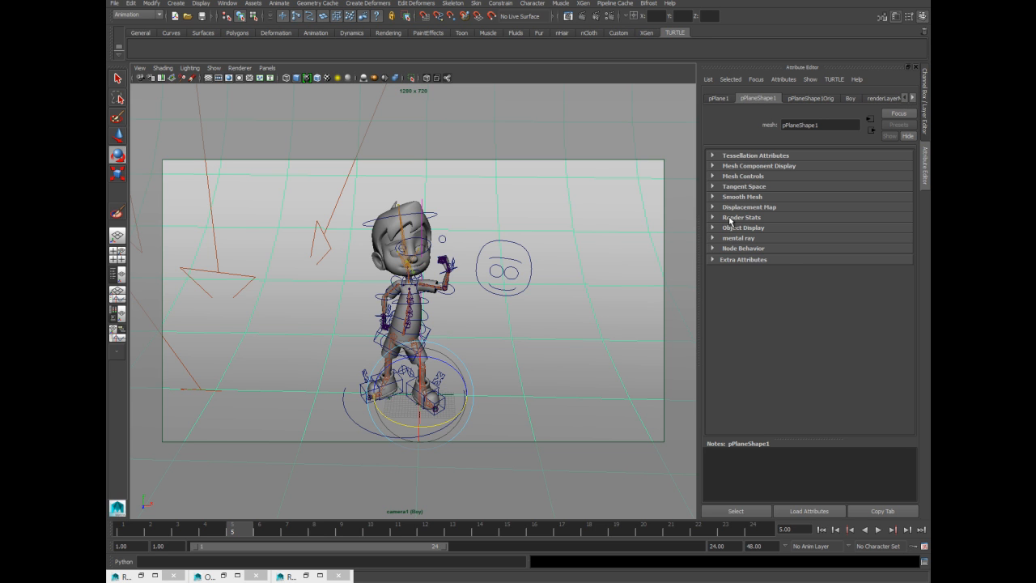
pyautogui.click(729, 219)
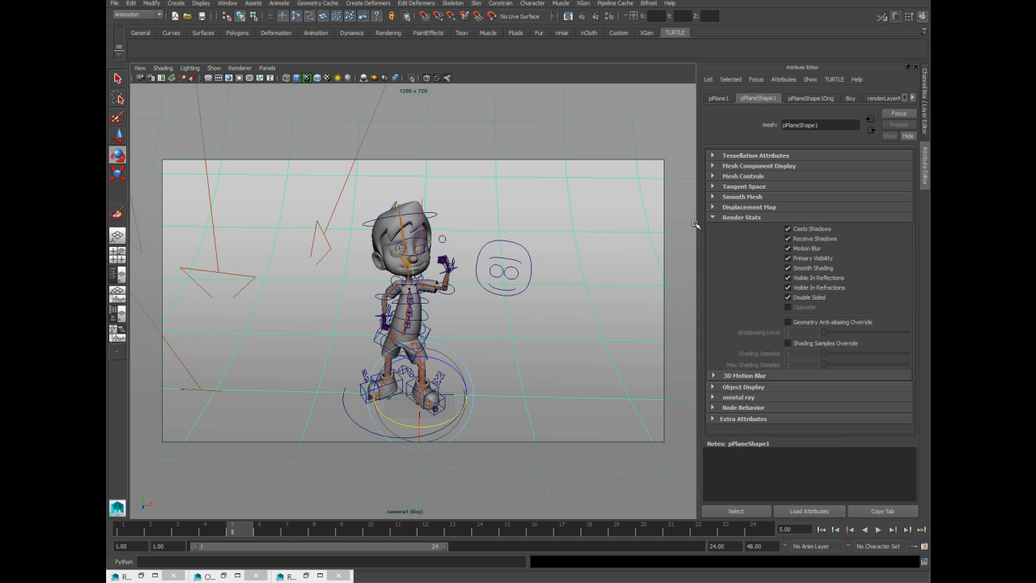
pyautogui.click(813, 259)
pyautogui.click(927, 128)
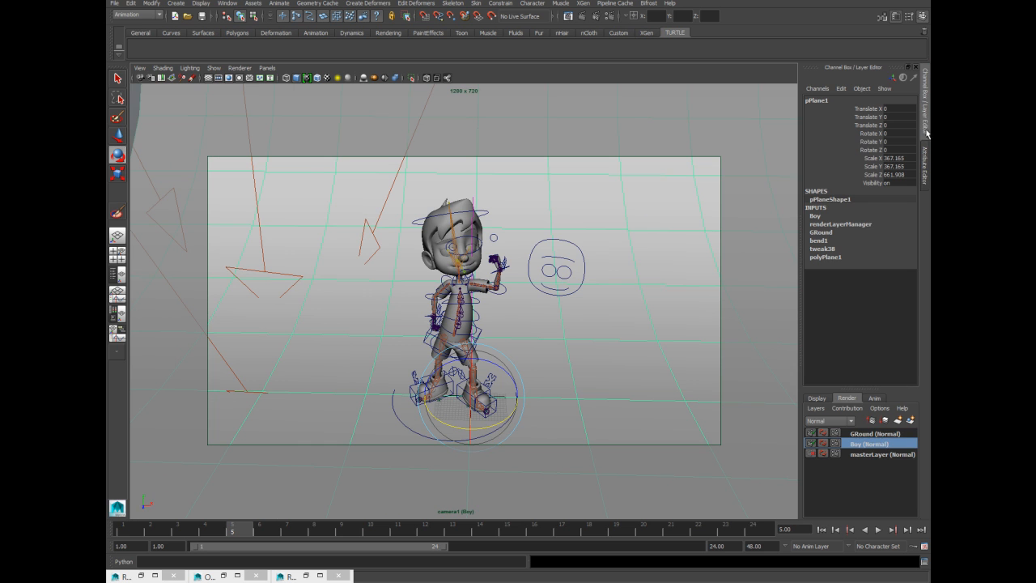
# Compare the ground plane's Primary Visibility setting between the GRound and Boy render layers.
pyautogui.click(861, 435)
pyautogui.hotkey('ctrl', 'a')
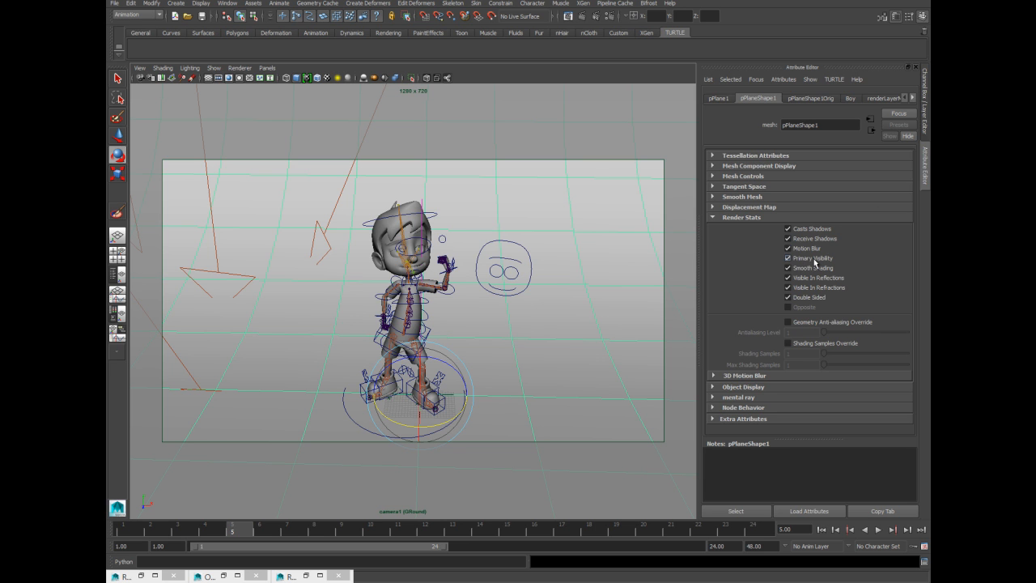
pyautogui.click(924, 108)
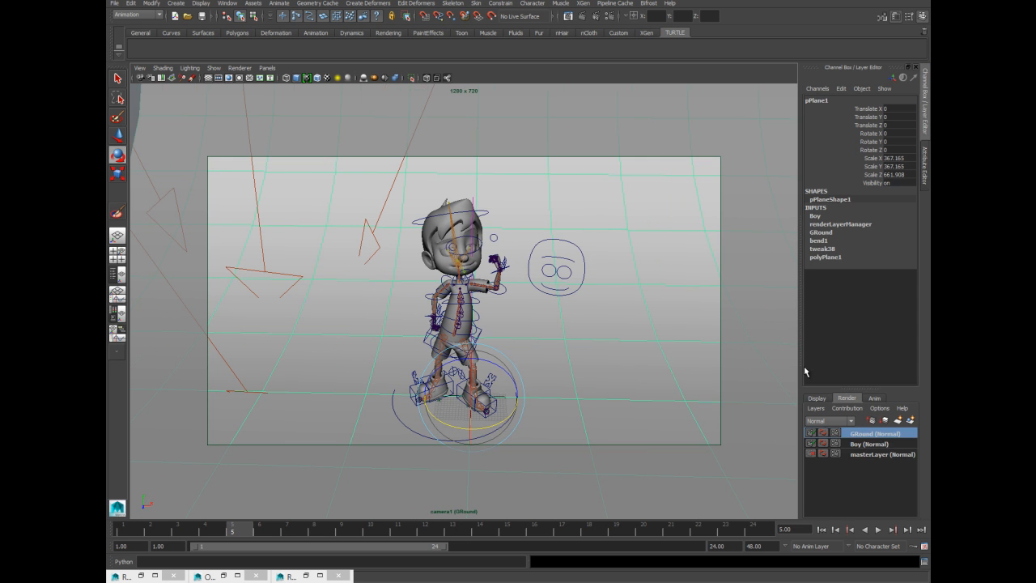
pyautogui.click(856, 444)
pyautogui.hotkey('ctrl', 'a')
pyautogui.click(804, 260)
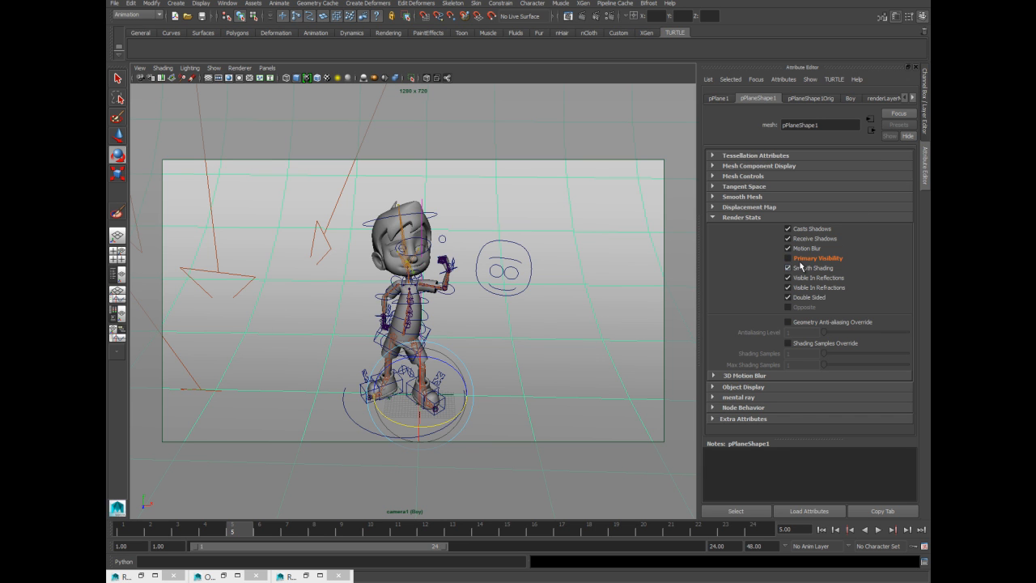
pyautogui.click(923, 102)
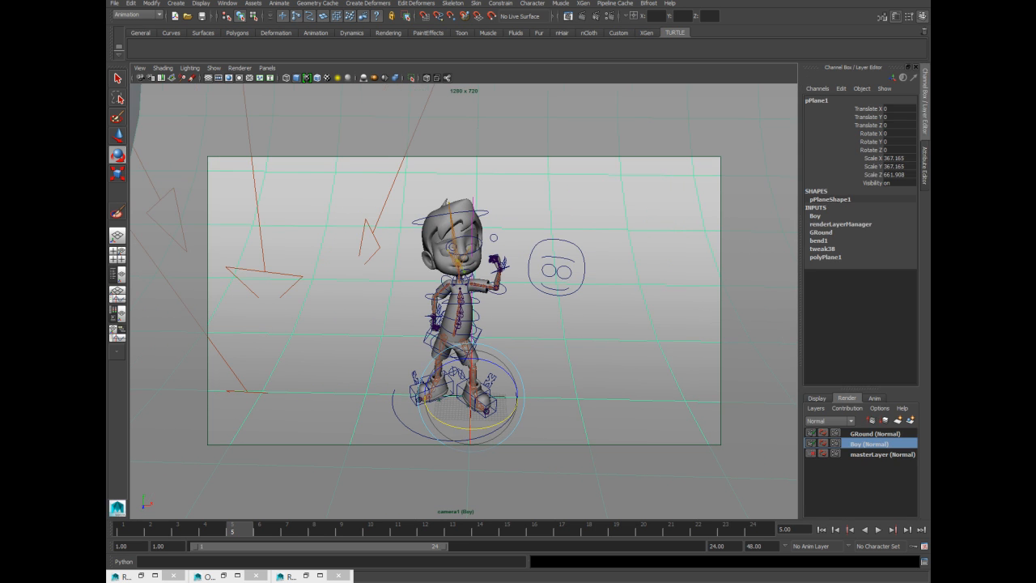
# Reposition the Render View over the viewport and render the Boy layer again with mental ray.
pyautogui.moveTo(401, 86); pyautogui.dragTo(253, 55)
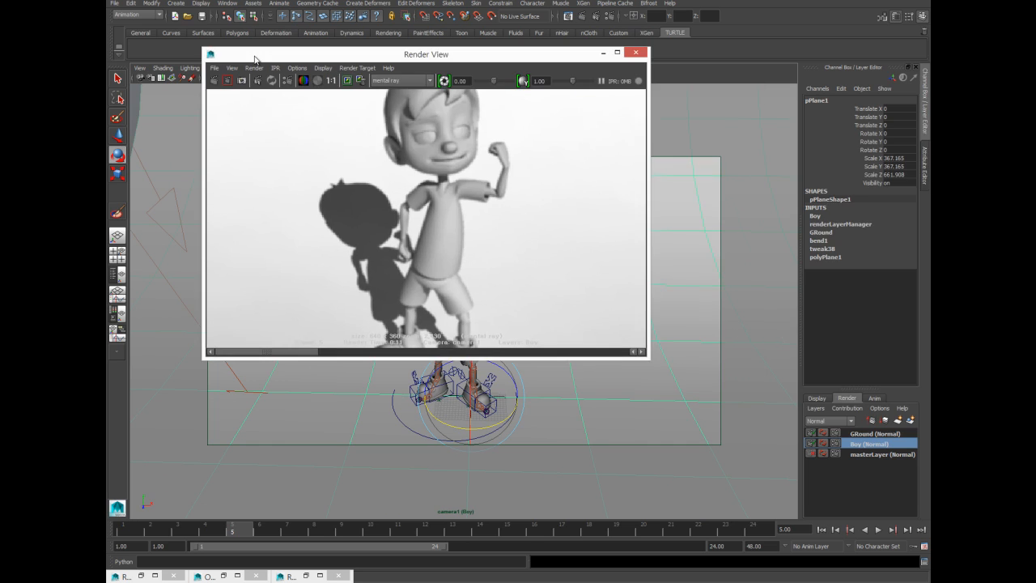
pyautogui.doubleClick(253, 55)
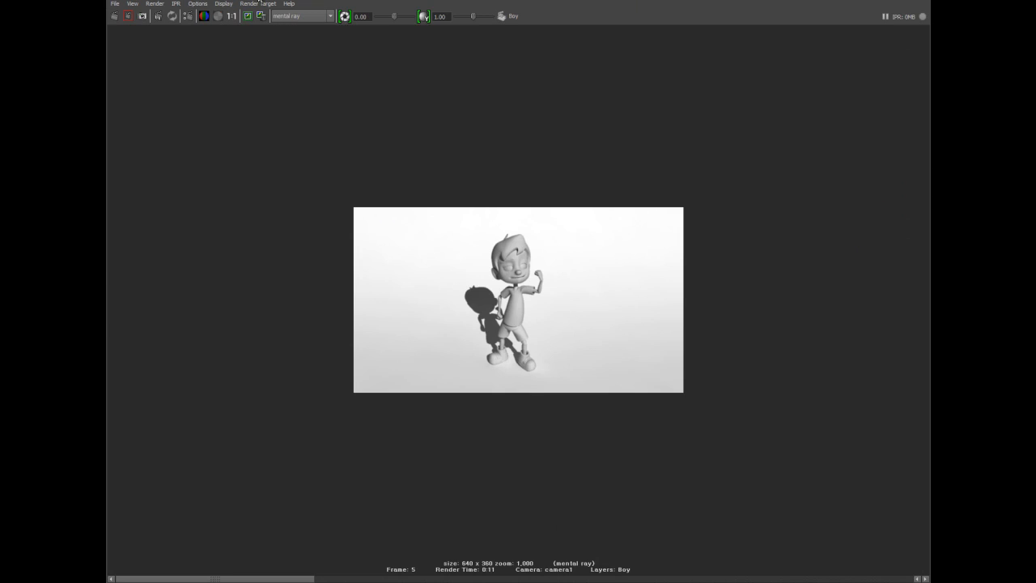
pyautogui.moveTo(261, 2); pyautogui.dragTo(291, 52)
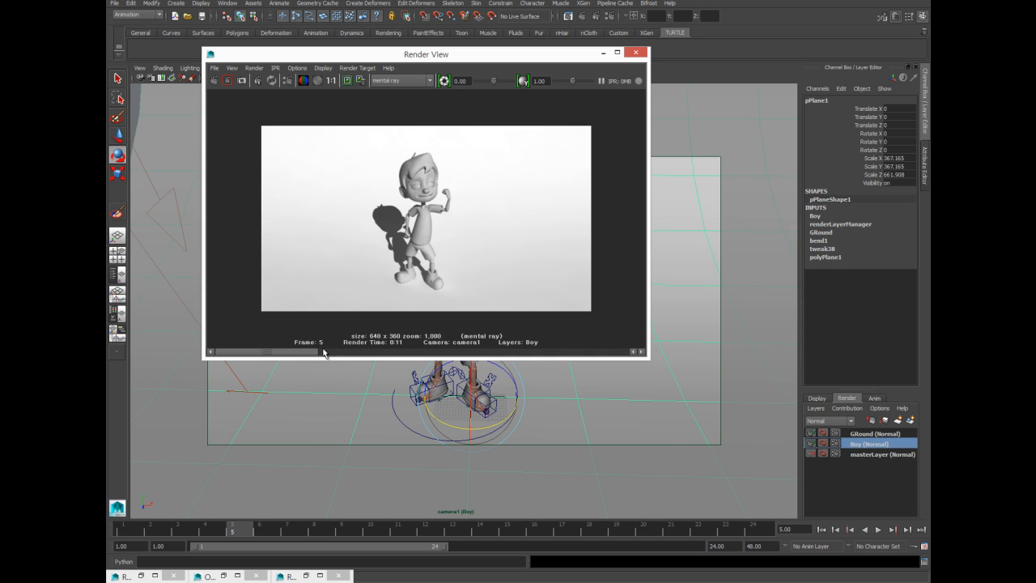
pyautogui.click(368, 351)
pyautogui.moveTo(368, 349); pyautogui.dragTo(343, 356)
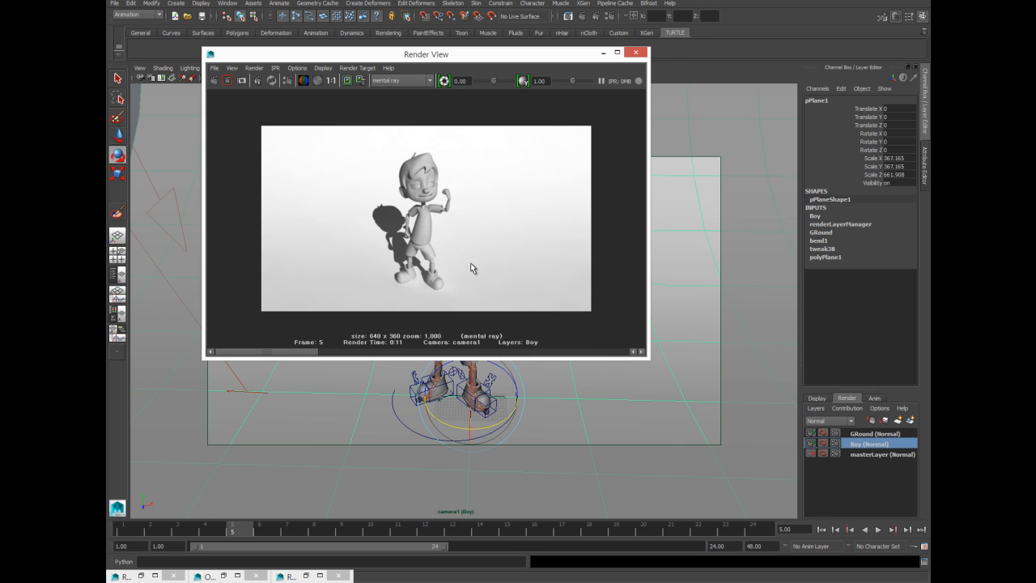
pyautogui.click(213, 80)
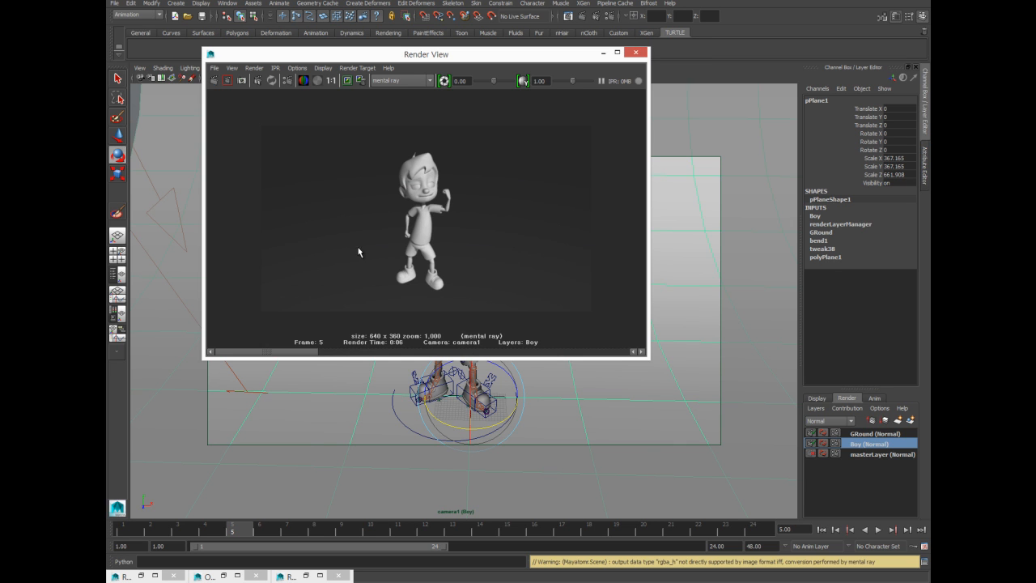
# Examine the character's legs and shoes up close in the new Boy layer render.
pyautogui.scroll(2, 371, 266)
pyautogui.scroll(3, 351, 227)
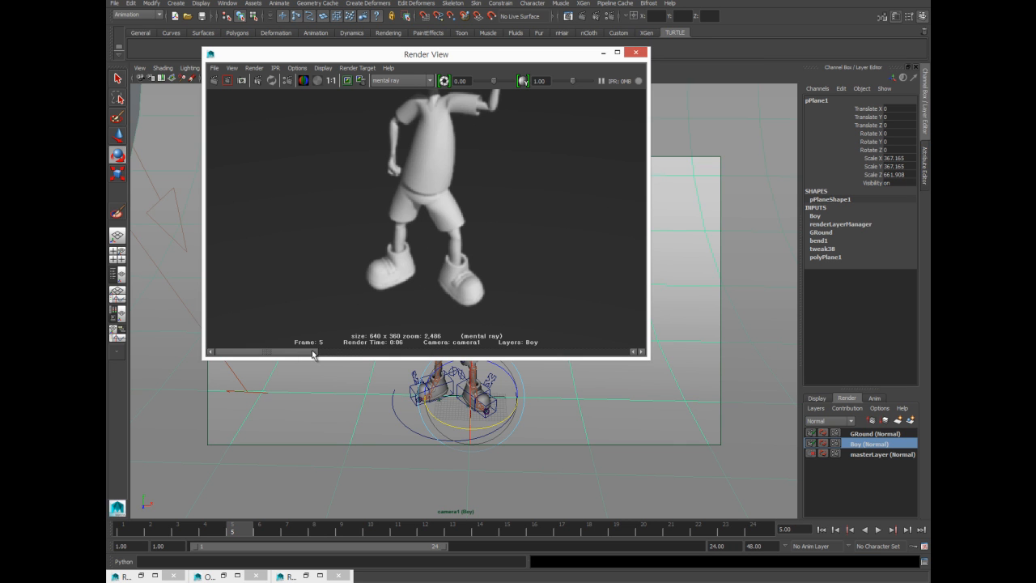
pyautogui.moveTo(292, 360); pyautogui.dragTo(292, 394)
pyautogui.moveTo(280, 359); pyautogui.dragTo(407, 346)
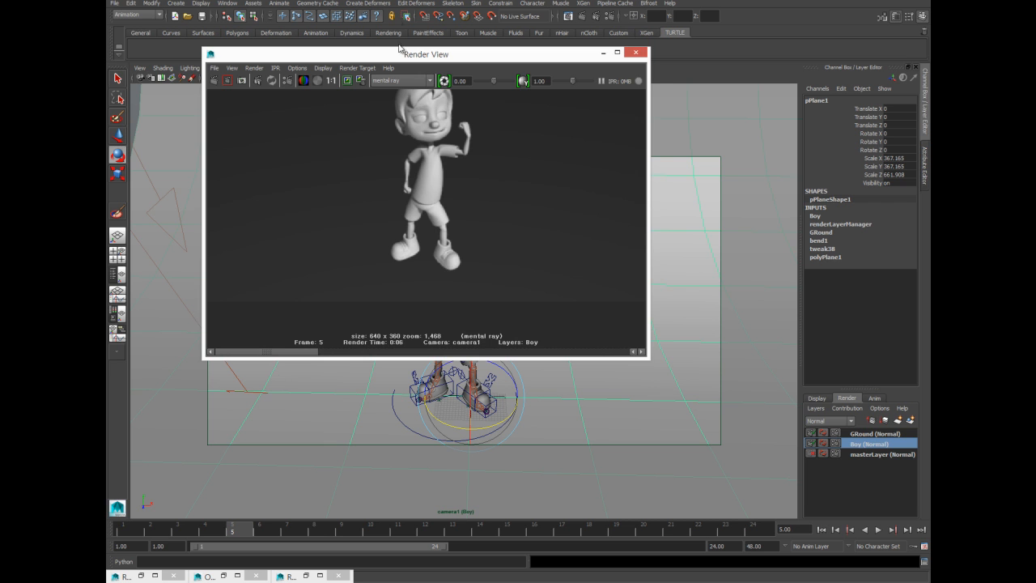
pyautogui.moveTo(402, 58); pyautogui.dragTo(436, 67)
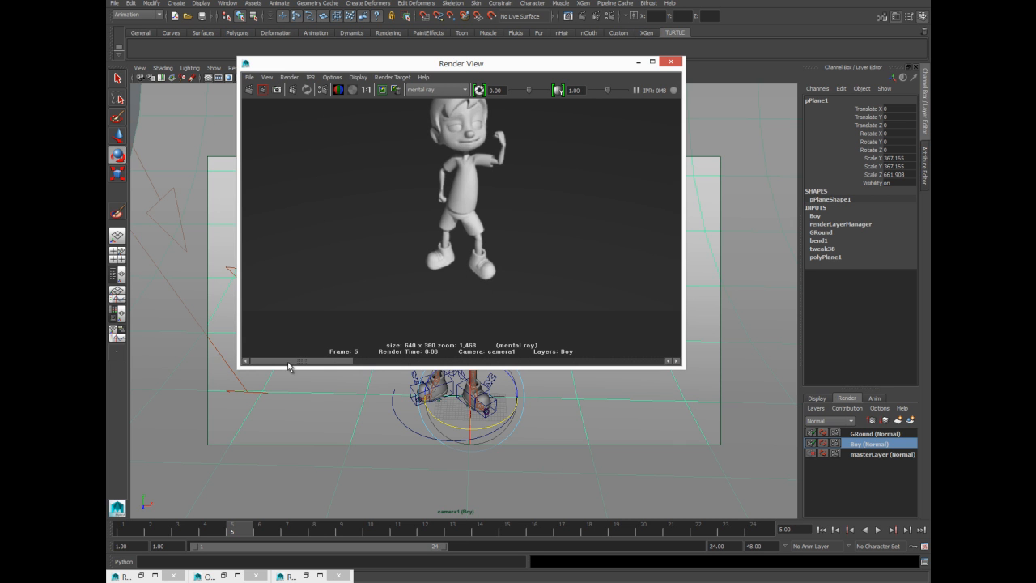
# Turn pPlaneShape1's Primary Visibility back on, keep the current image and render the Boy layer again for comparison.
pyautogui.hotkey('ctrl', 'a')
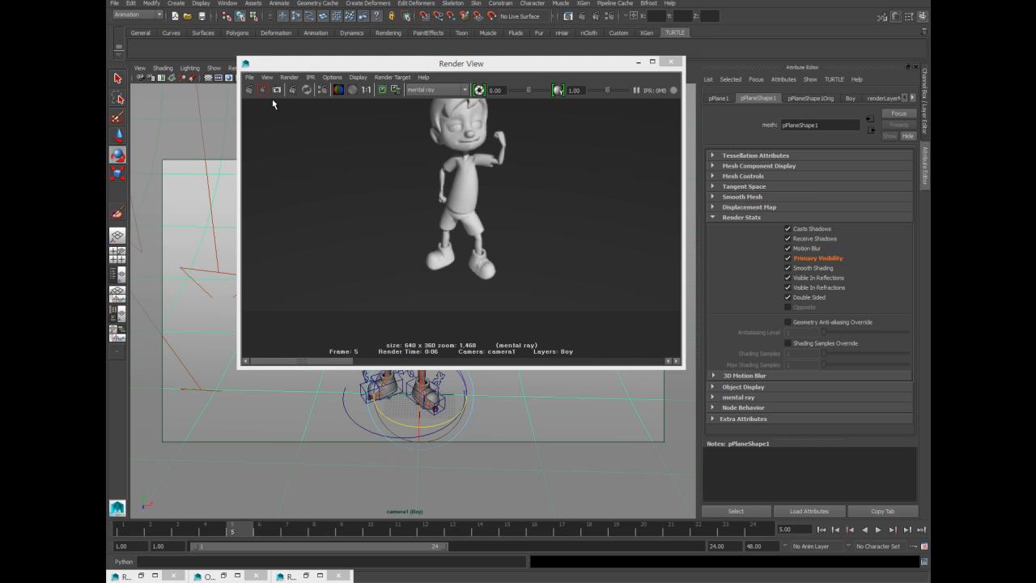
pyautogui.click(381, 89)
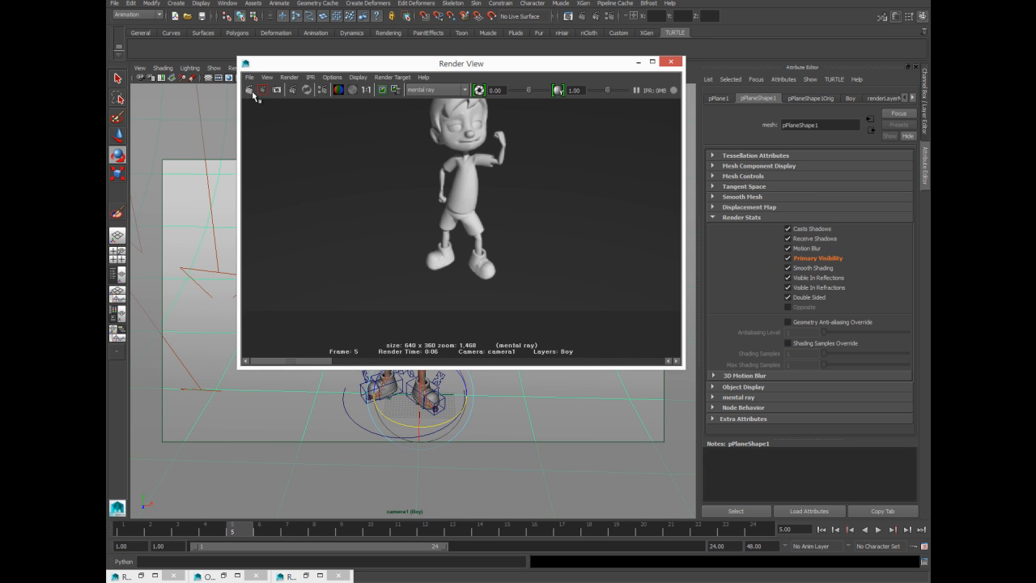
pyautogui.click(249, 91)
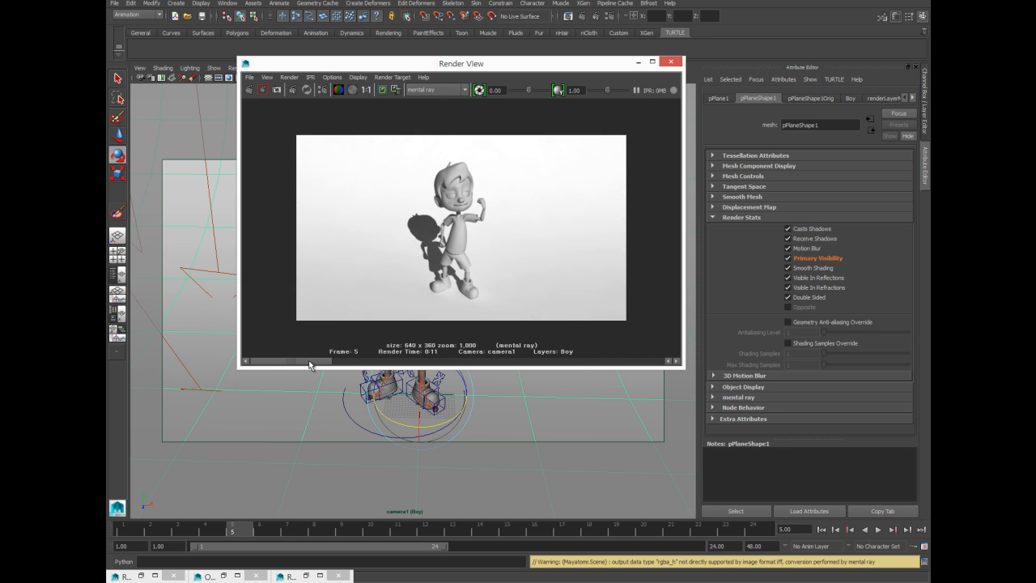
# Compare the kept Boy renders around the legs and shoes, and check the alpha channel before returning to RGB display.
pyautogui.click(343, 368)
pyautogui.moveTo(374, 361); pyautogui.dragTo(293, 360)
pyautogui.scroll(5, 374, 227)
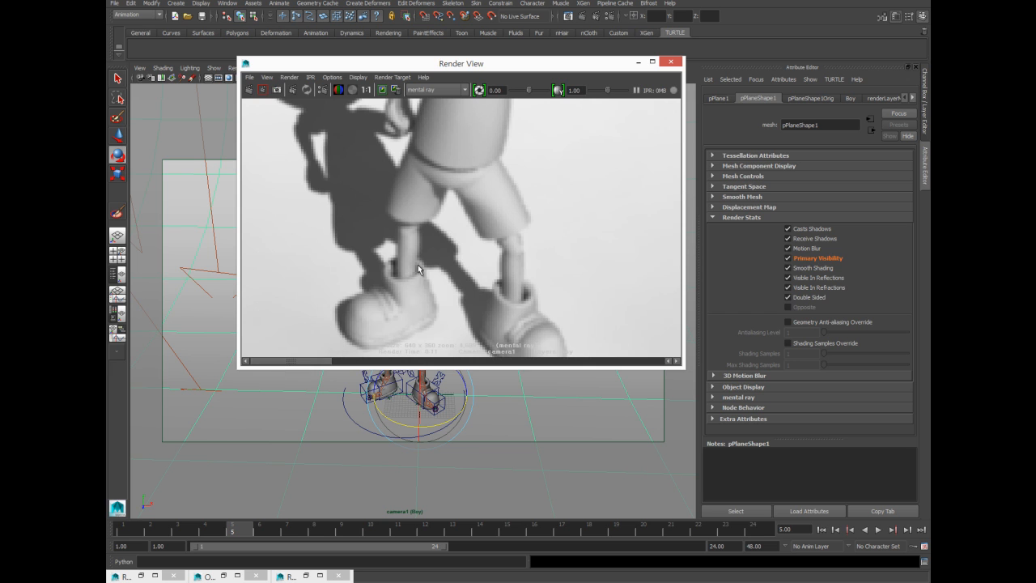
pyautogui.moveTo(331, 363); pyautogui.dragTo(385, 361)
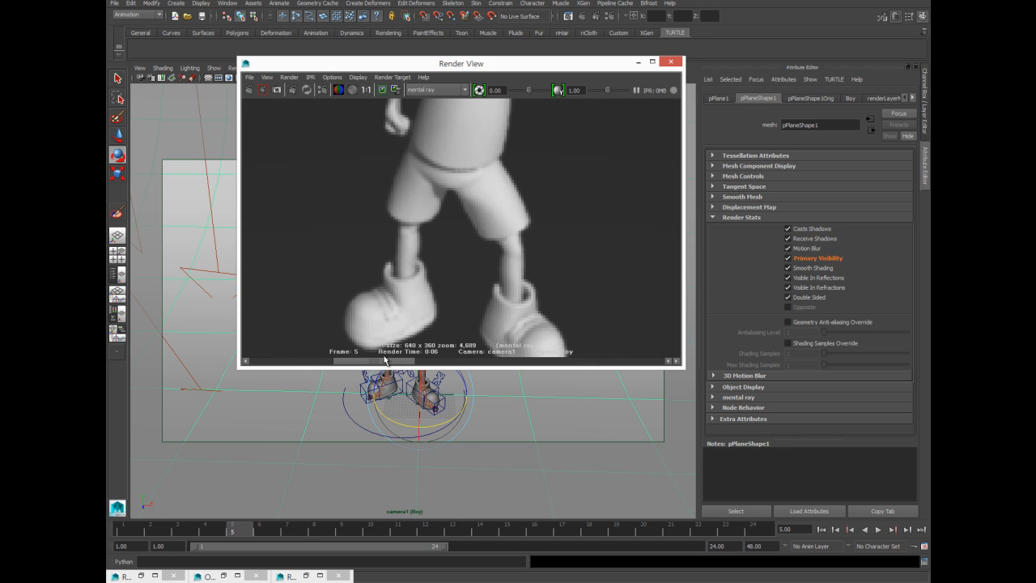
pyautogui.click(382, 90)
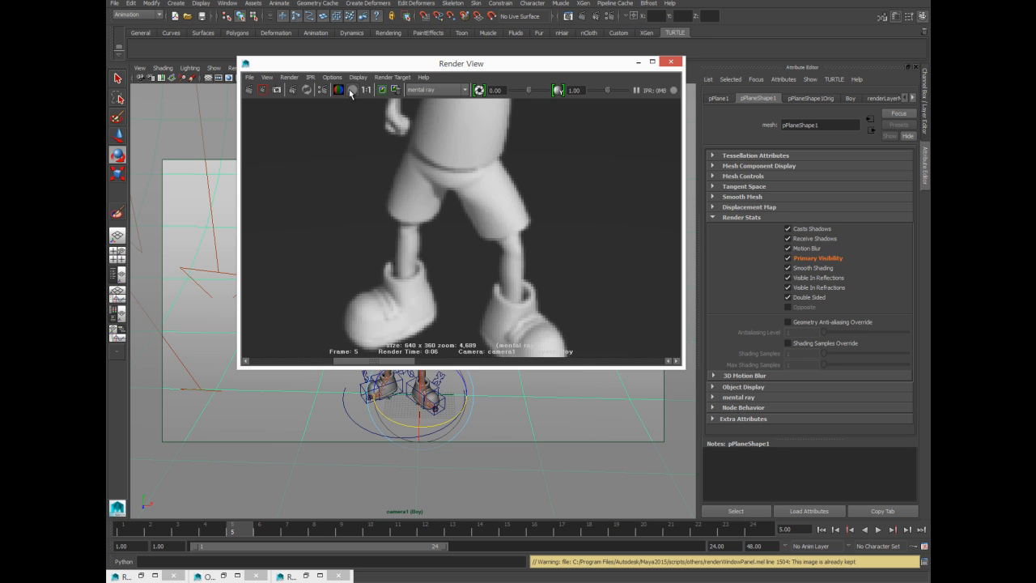
pyautogui.click(352, 90)
pyautogui.click(338, 89)
# Open the Boy layer's image-based lighting node mentalrayIblShape1 from the Render Settings and expand its Render Stats.
pyautogui.moveTo(297, 68); pyautogui.dragTo(213, 226)
pyautogui.click(611, 18)
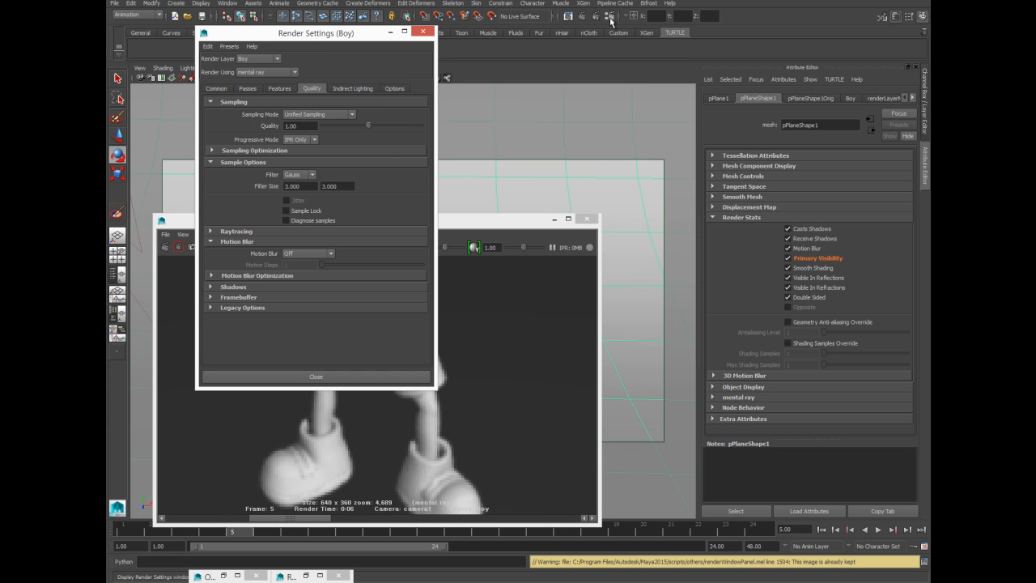
pyautogui.click(351, 87)
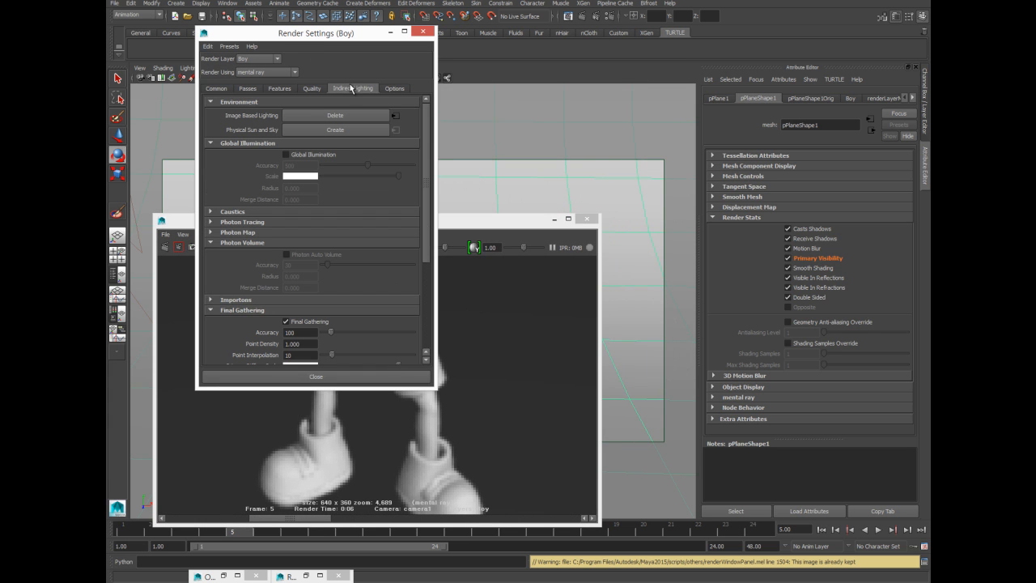
pyautogui.click(395, 116)
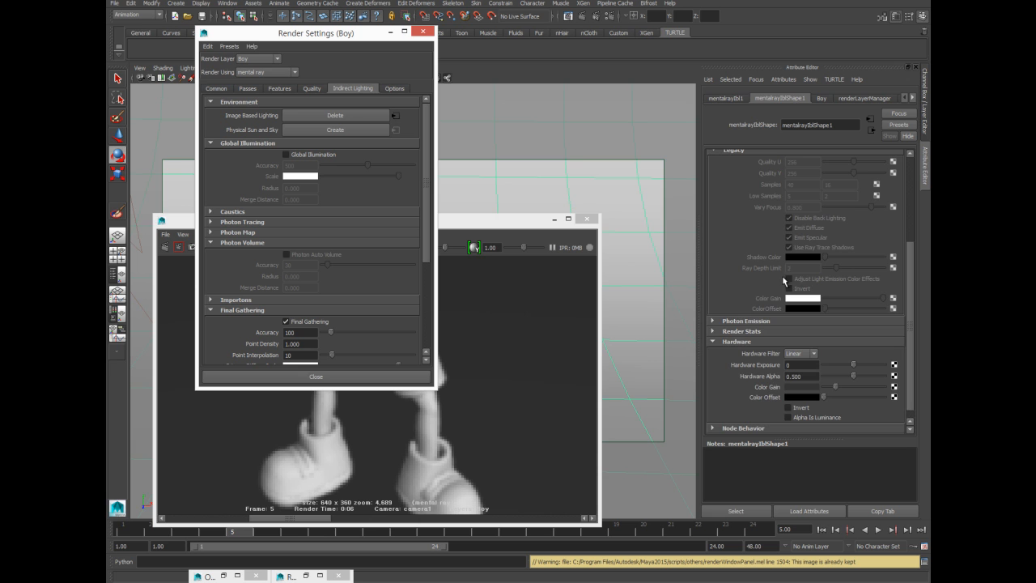
pyautogui.scroll(3, 751, 259)
pyautogui.scroll(-3, 730, 276)
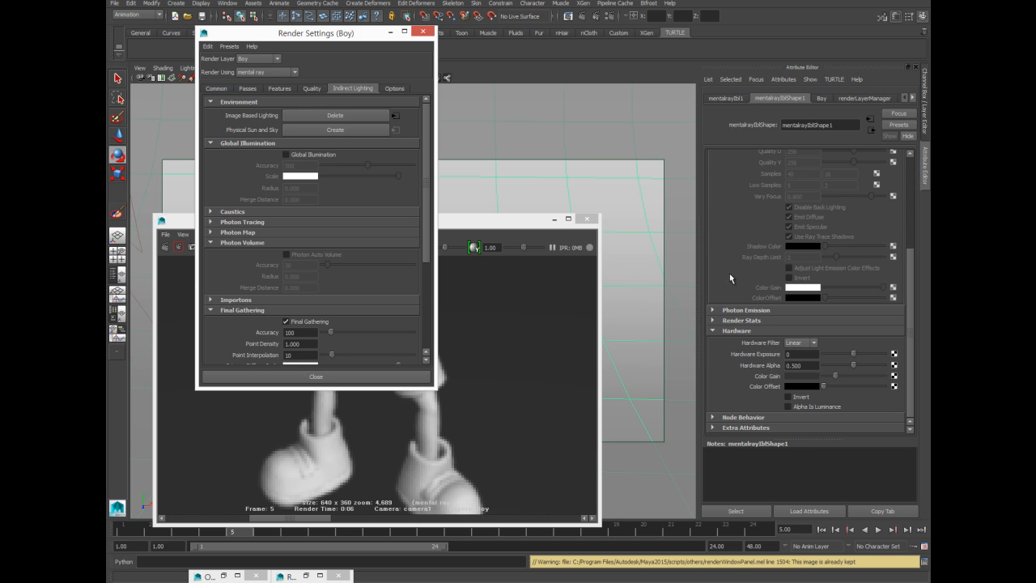
pyautogui.click(738, 321)
pyautogui.scroll(-1, 738, 324)
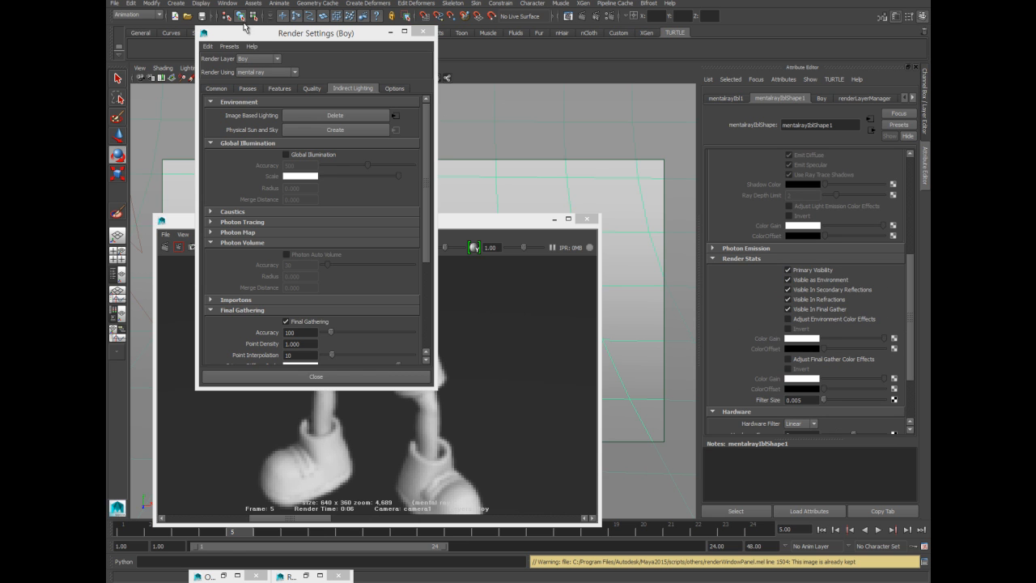
# Compare the whole character between the kept Boy renders and start another render of the layer.
pyautogui.moveTo(460, 224); pyautogui.dragTo(504, 116)
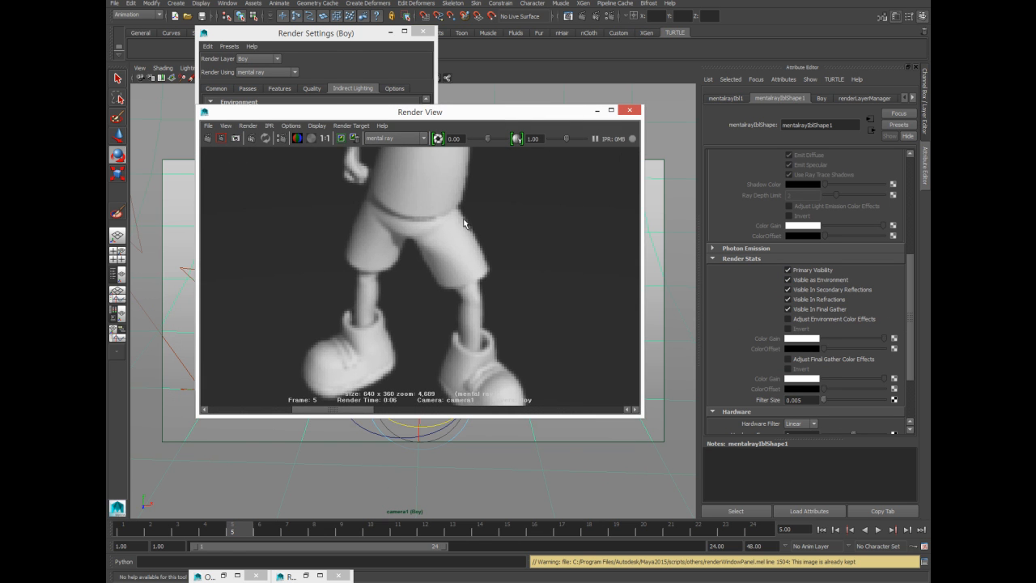
pyautogui.scroll(-4, 408, 222)
pyautogui.keyDown('alt'); pyautogui.moveTo(410, 224); pyautogui.dragTo(411, 278, button='middle'); pyautogui.keyUp('alt')
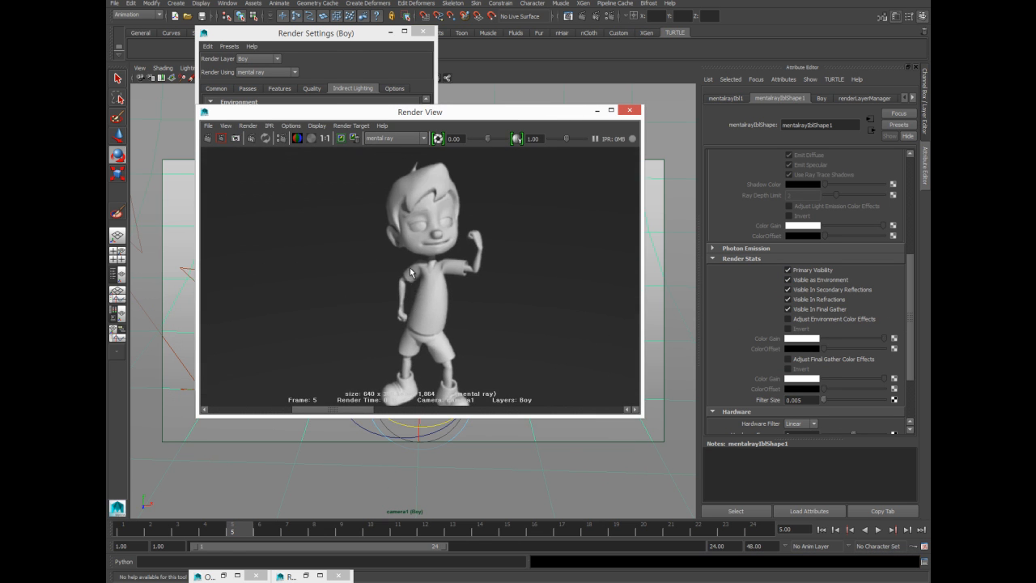
pyautogui.moveTo(317, 410); pyautogui.dragTo(199, 411)
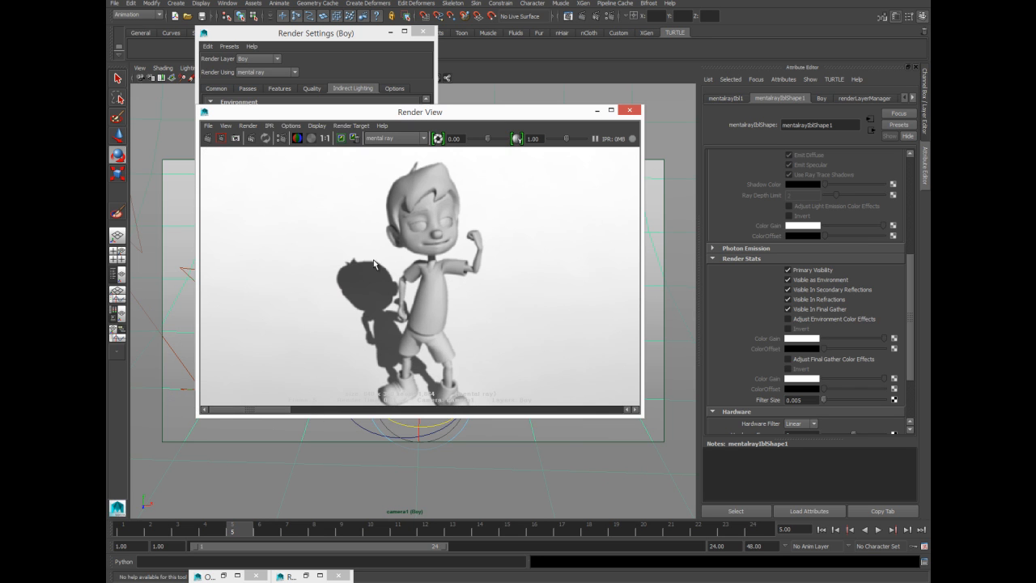
pyautogui.click(208, 137)
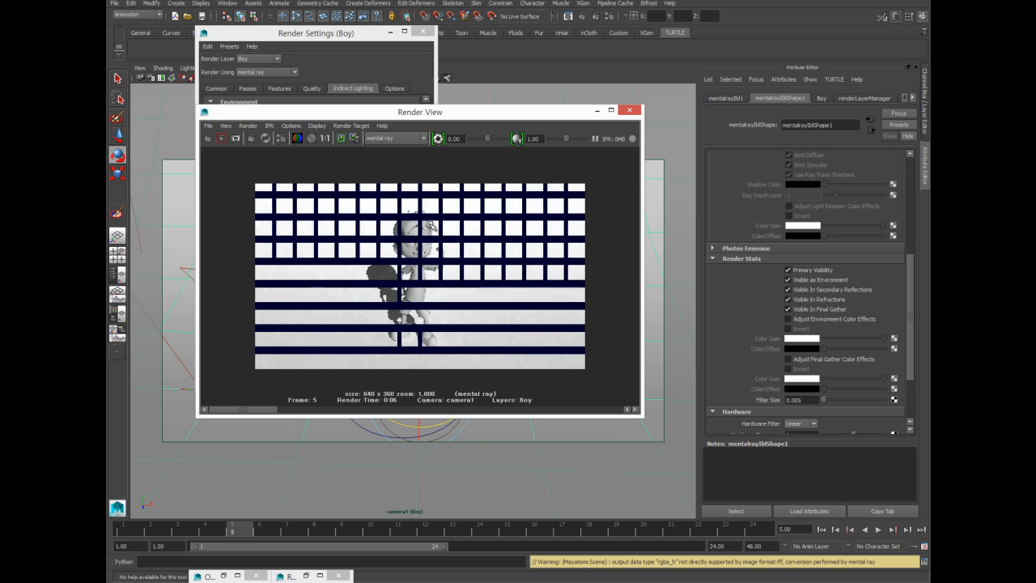
# Turn off Primary Visibility for pPlaneShape1 in the Boy layer and render the layer again.
pyautogui.hotkey('ctrl', 'a')
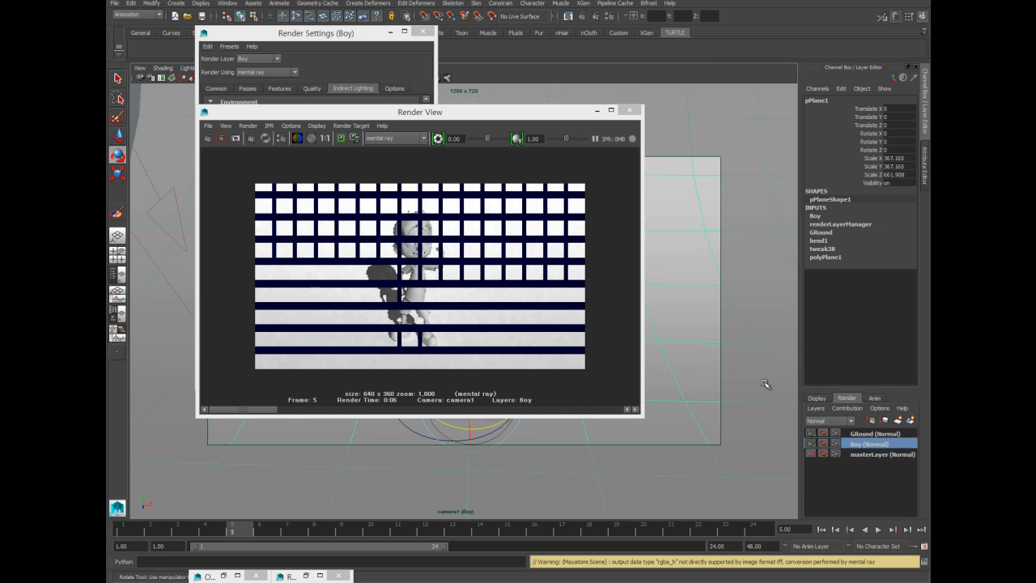
pyautogui.hotkey('ctrl', 'a')
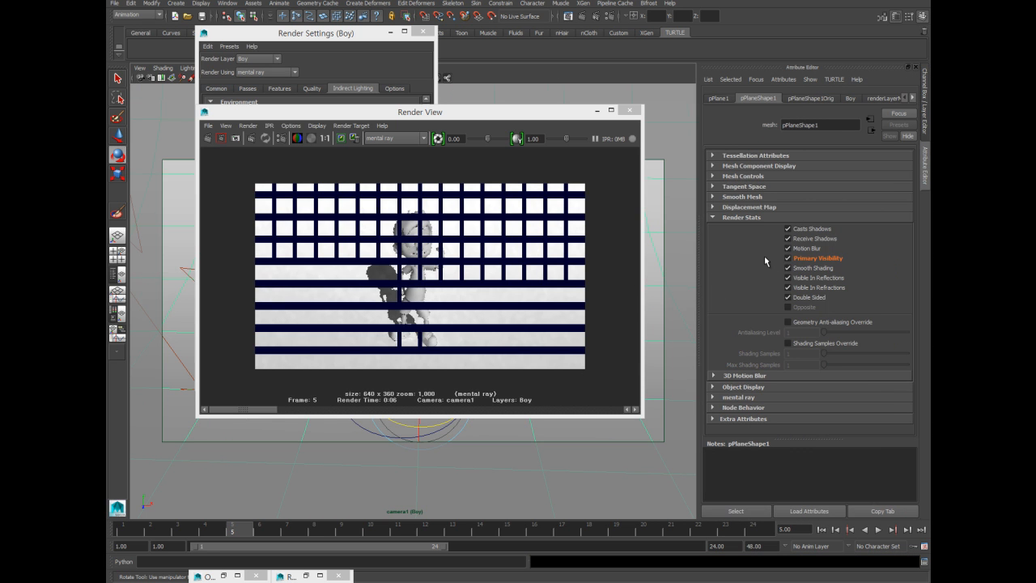
pyautogui.click(788, 258)
pyautogui.click(208, 138)
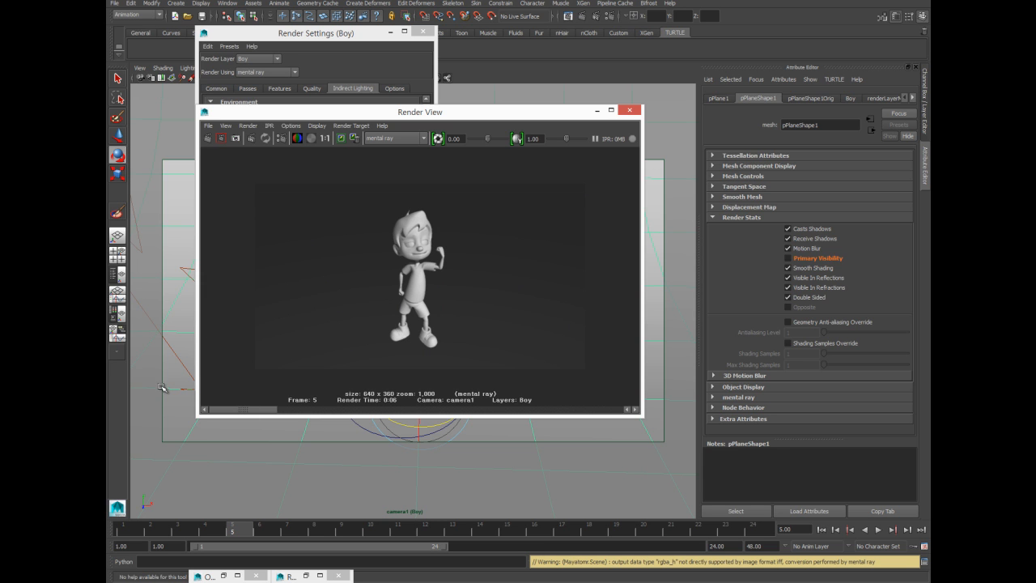
# Turn off Primary Visibility for the image-based lighting node mentalrayIblShape1 in the Boy layer and render it.
pyautogui.click(342, 92)
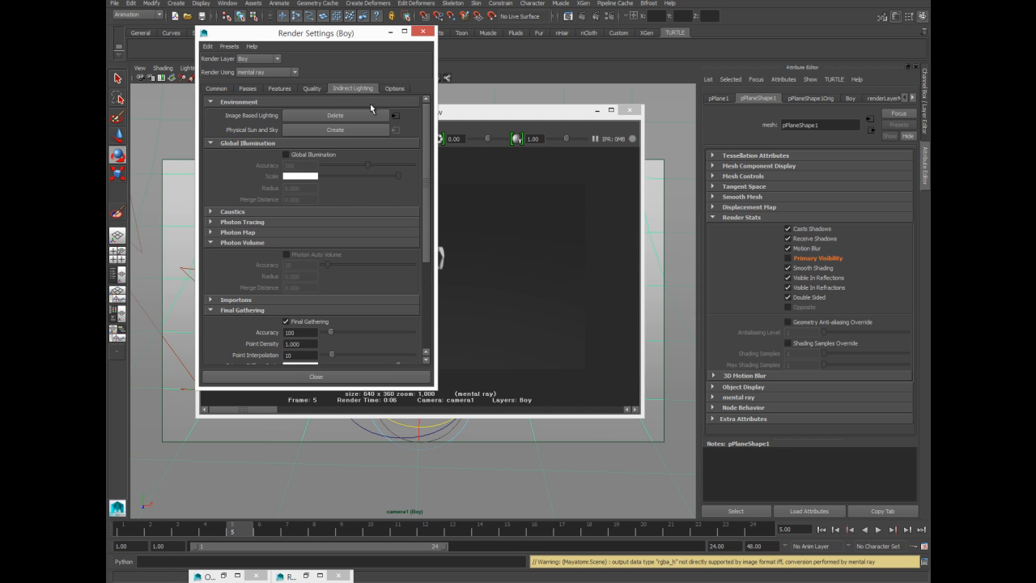
pyautogui.click(395, 115)
pyautogui.scroll(-10, 743, 295)
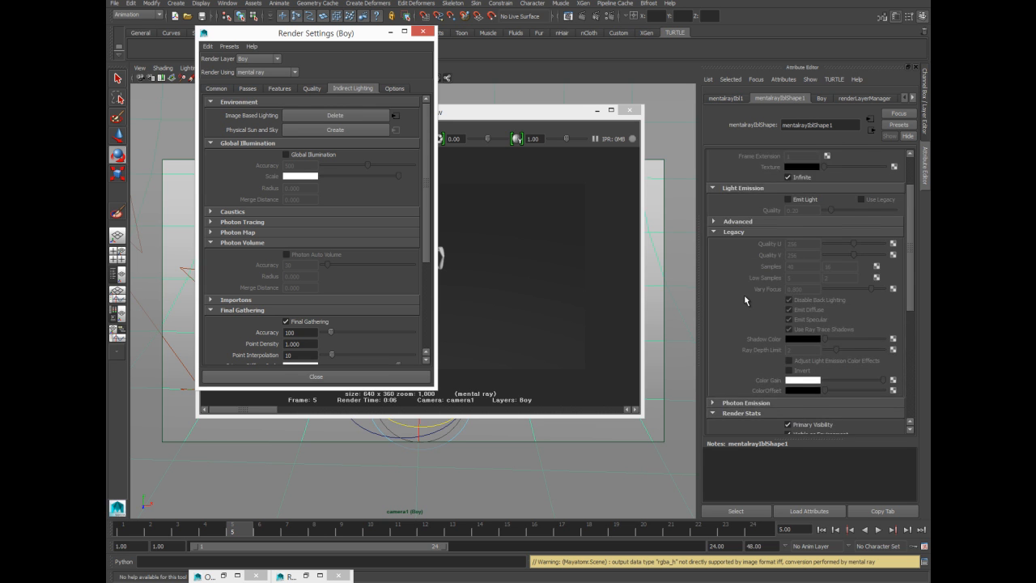
pyautogui.click(831, 333)
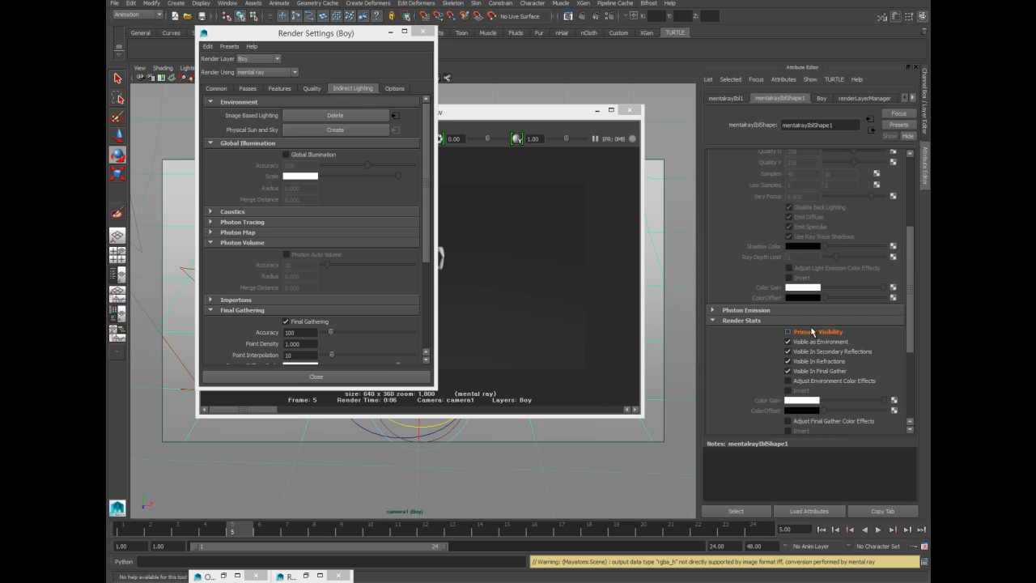
pyautogui.click(467, 118)
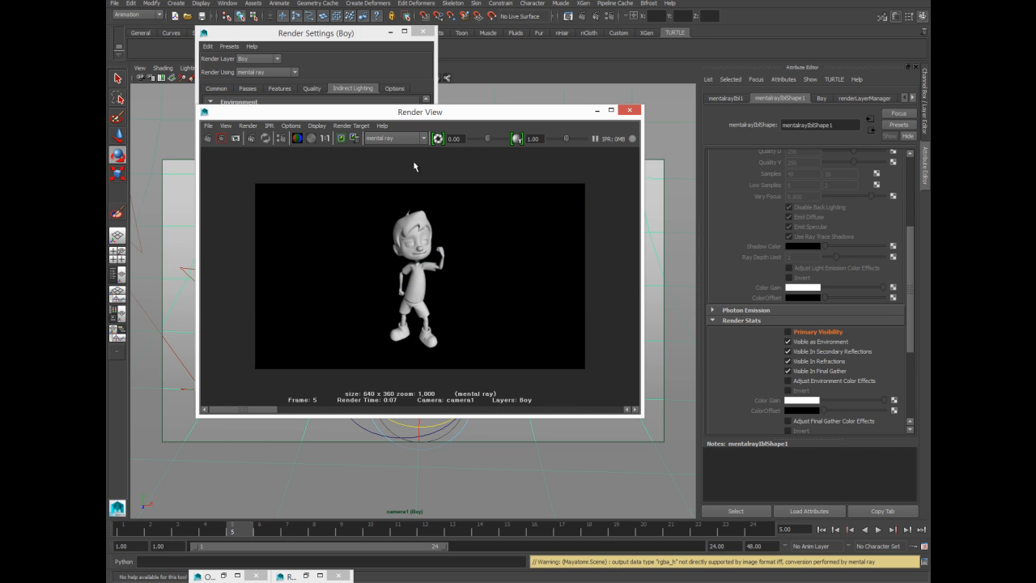
# Minimize the Render View and Render Settings, and switch to the GRound render layer.
pyautogui.click(924, 103)
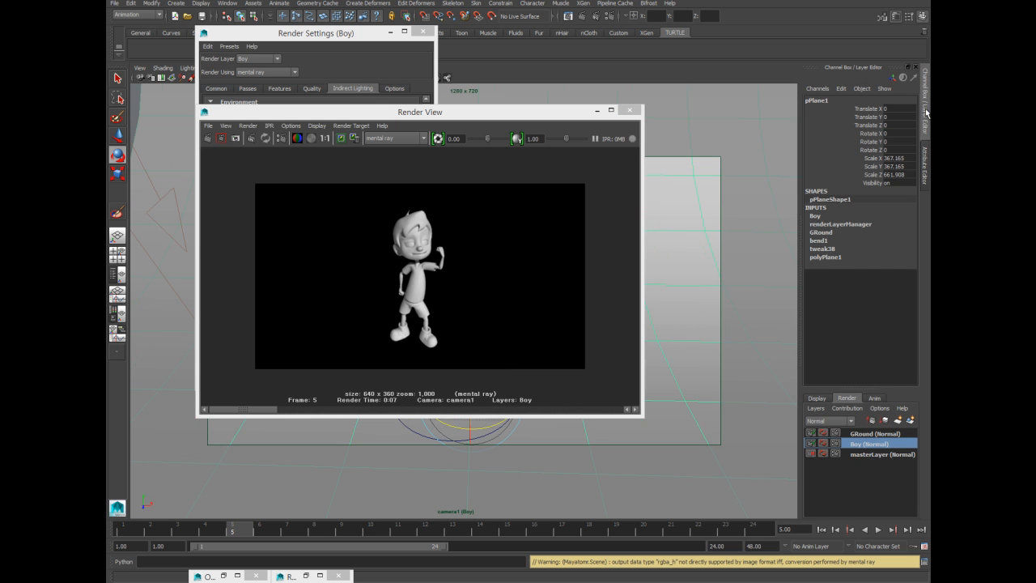
pyautogui.click(596, 110)
pyautogui.click(389, 32)
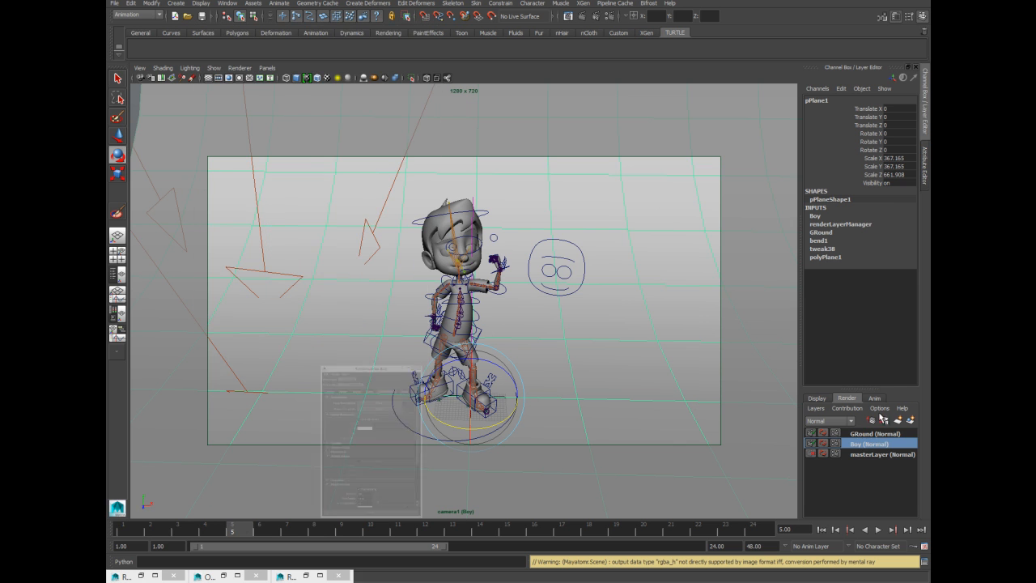
pyautogui.click(872, 434)
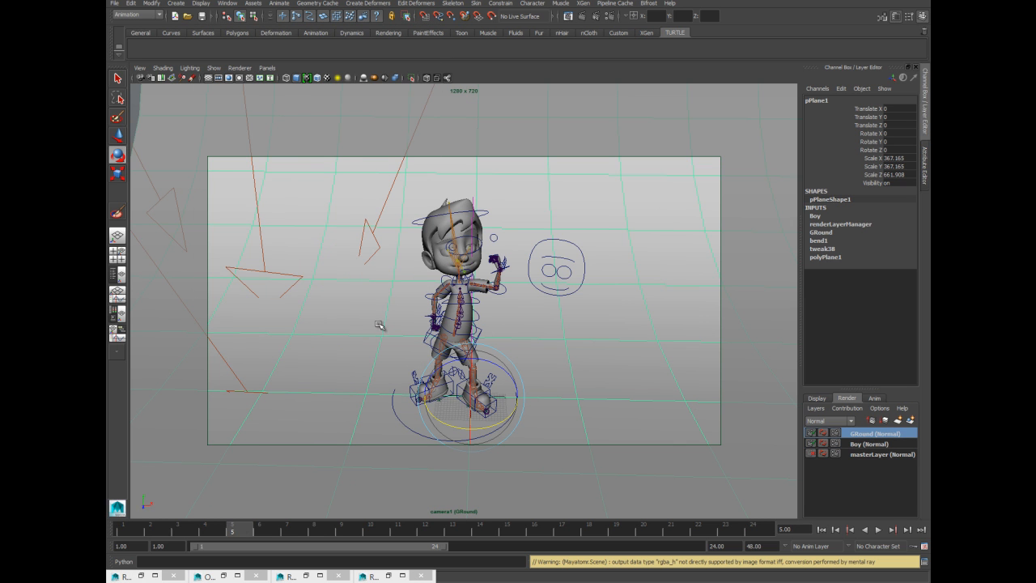
# Limit the camera viewport to showing only polygon objects, hiding the rig controls, joints and lights.
pyautogui.press('4')
pyautogui.click(278, 355)
pyautogui.click(292, 361)
pyautogui.press('5')
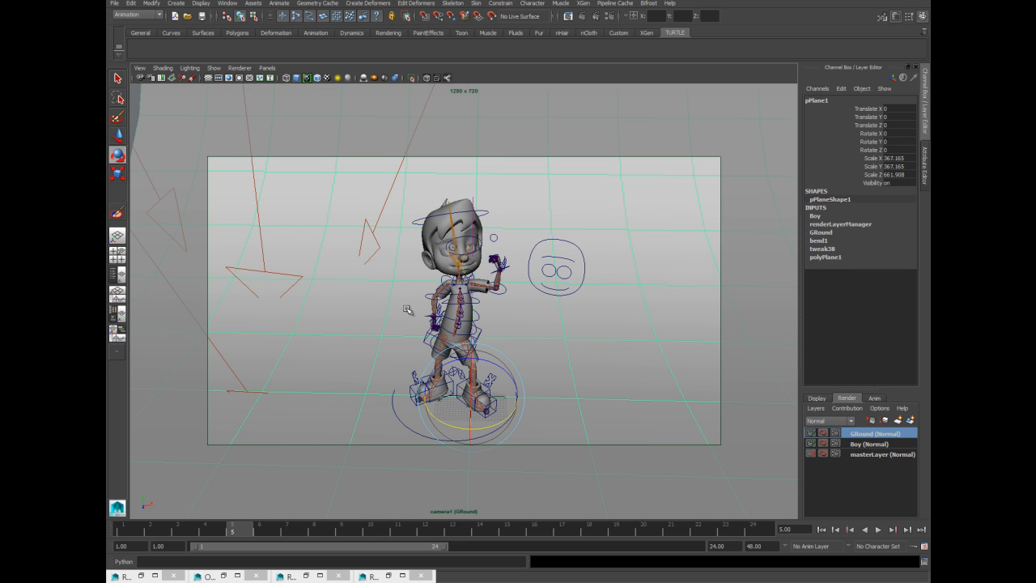
pyautogui.click(215, 68)
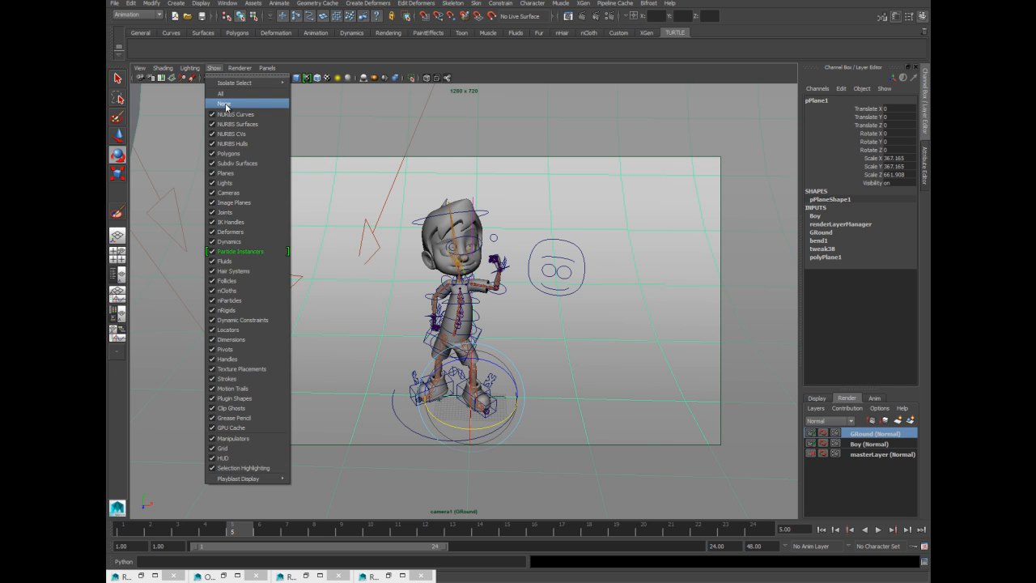
pyautogui.click(225, 104)
pyautogui.click(215, 68)
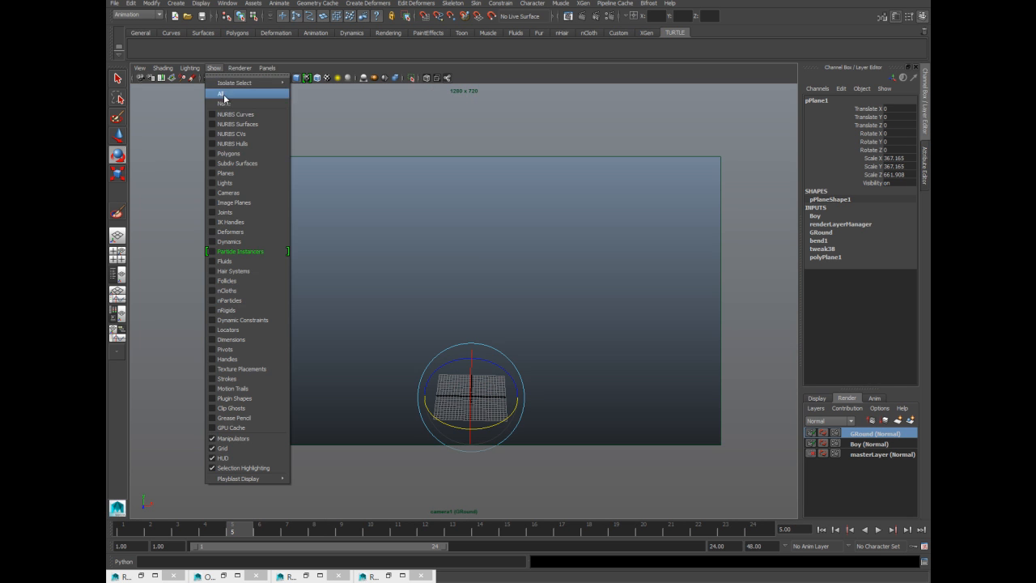
pyautogui.click(229, 152)
# Turn off Primary Visibility for the character's hair and head meshes in the GRound layer.
pyautogui.click(451, 219)
pyautogui.hotkey('ctrl', 'a')
pyautogui.moveTo(800, 261); pyautogui.dragTo(696, 261)
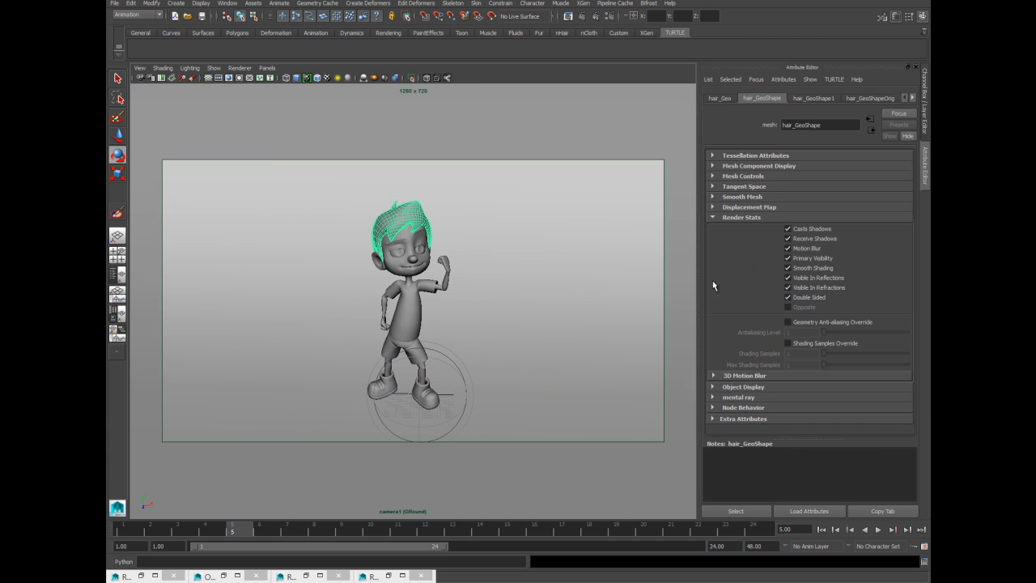
pyautogui.click(815, 259)
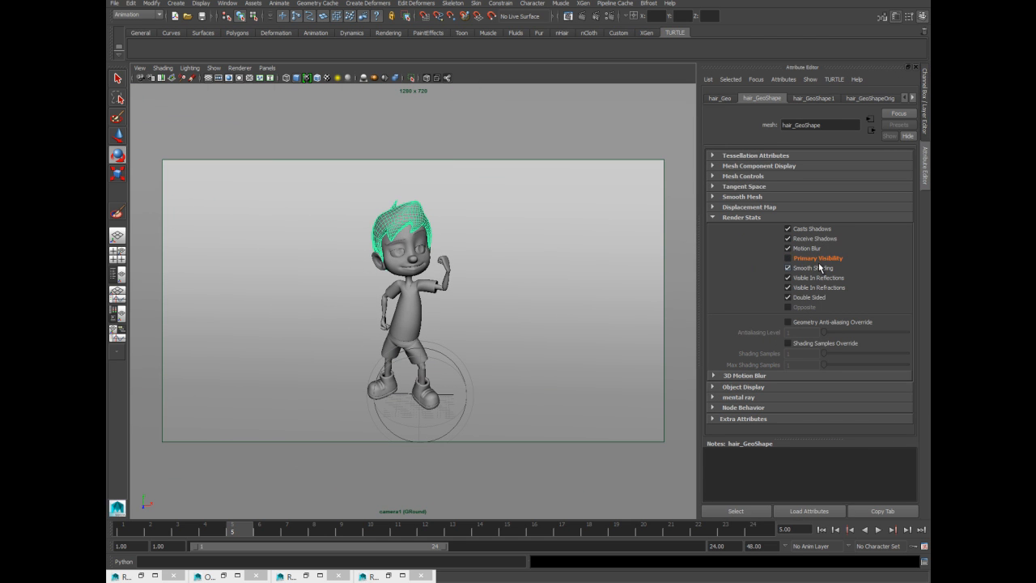
pyautogui.click(394, 268)
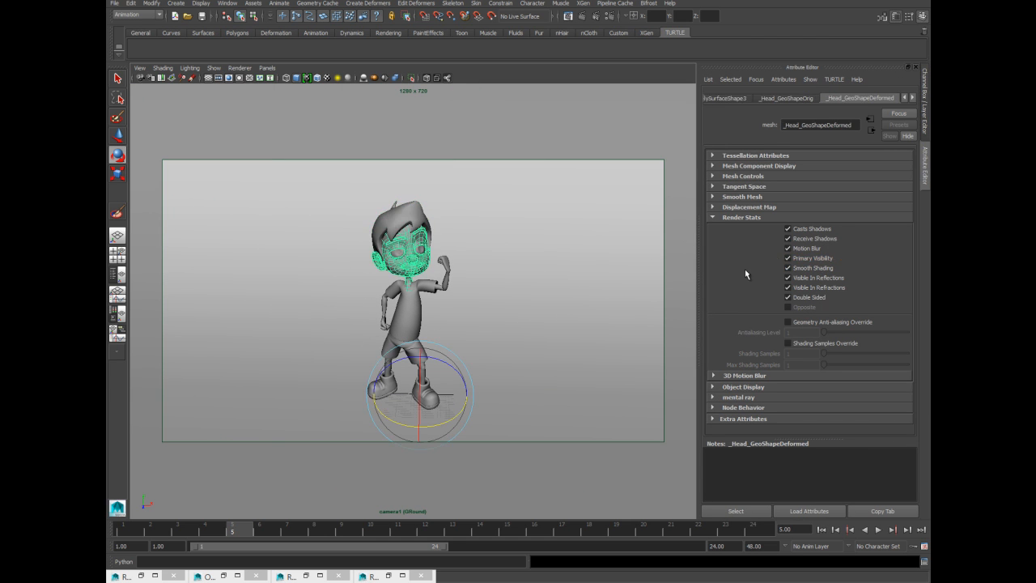
pyautogui.click(807, 259)
# Select all of the character's meshes without the ground plane and open an enlarged Attribute Spread Sheet for them.
pyautogui.moveTo(324, 213); pyautogui.dragTo(536, 503)
pyautogui.keyDown('shift'); pyautogui.click(226, 292); pyautogui.keyUp('shift')
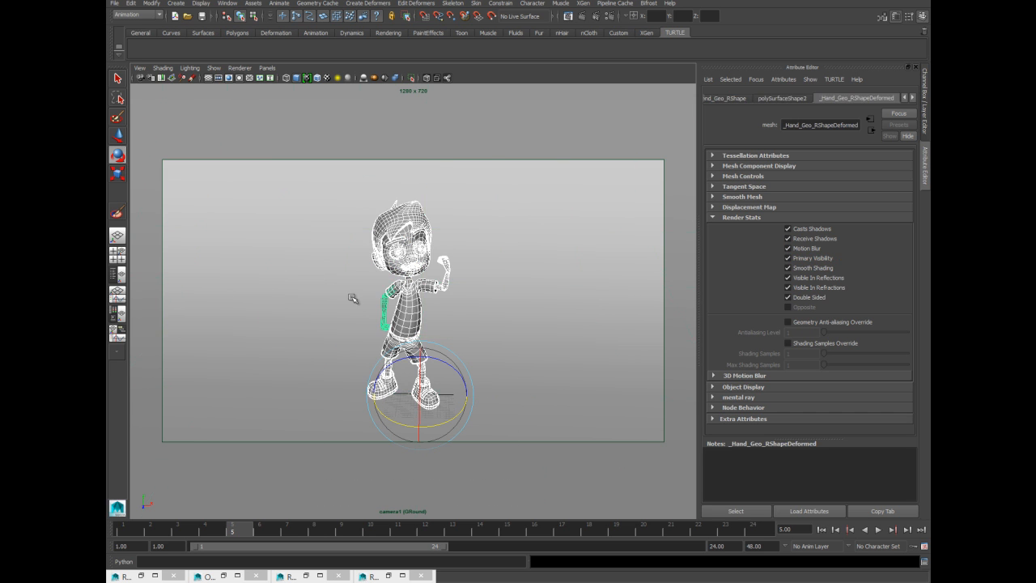
pyautogui.click(228, 3)
pyautogui.moveTo(237, 29)
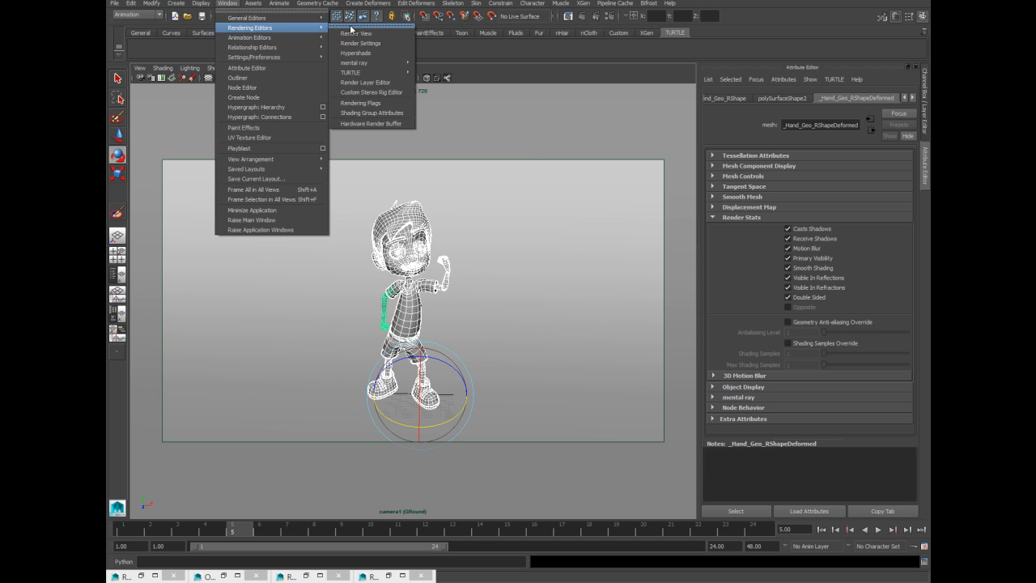
pyautogui.click(376, 35)
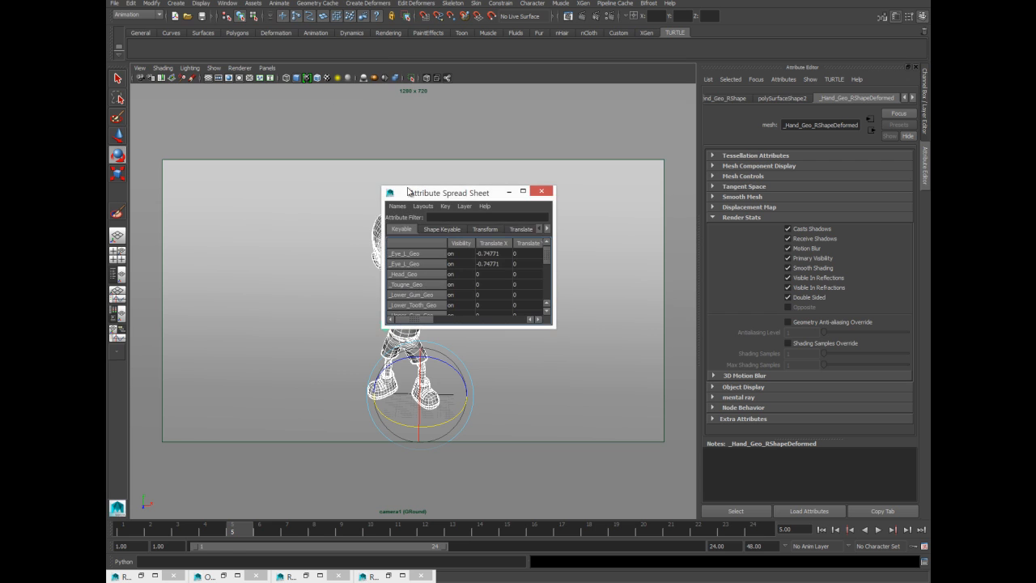
pyautogui.doubleClick(419, 193)
pyautogui.doubleClick(308, 9)
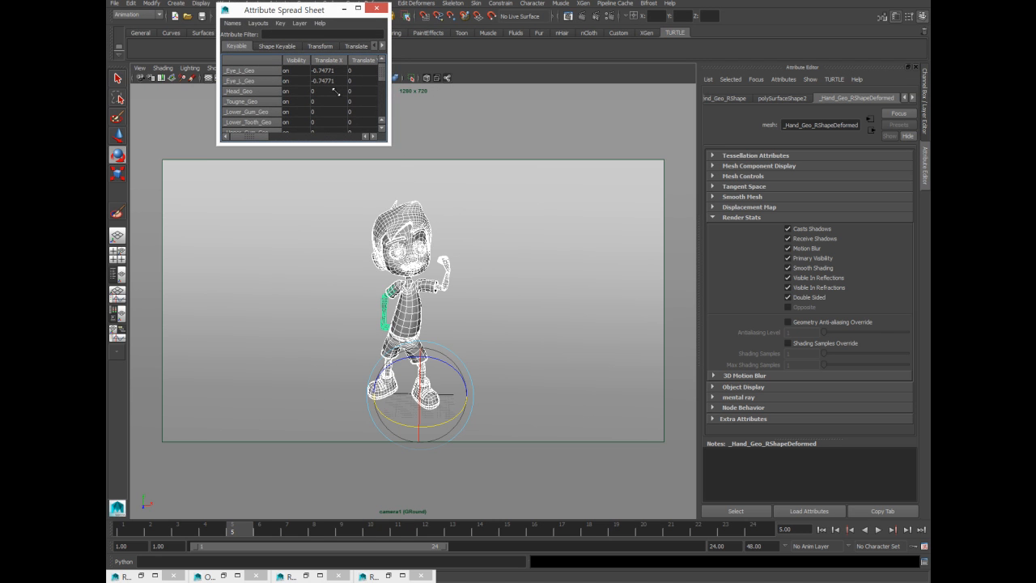
pyautogui.moveTo(394, 146); pyautogui.dragTo(689, 243)
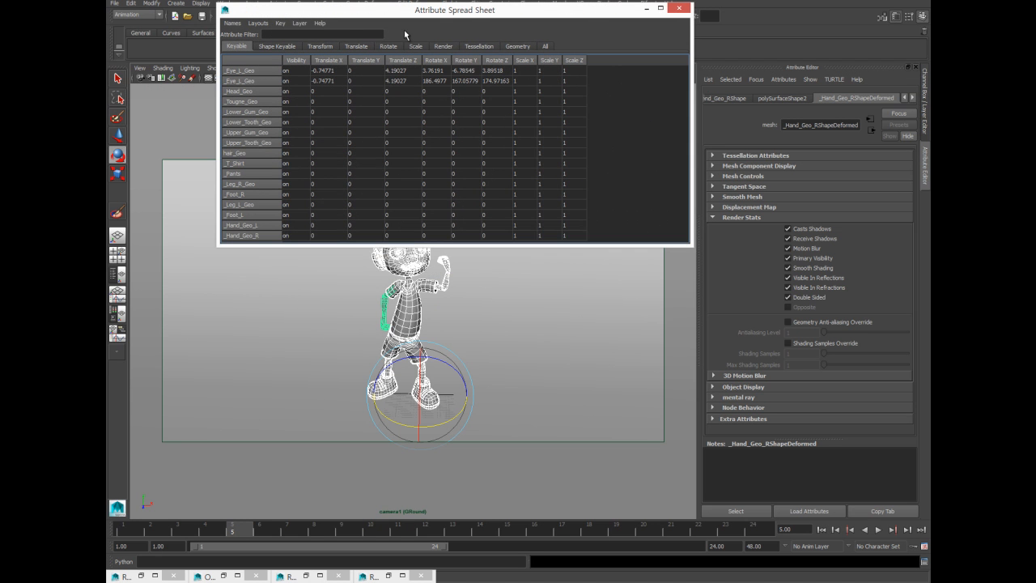
# Set Primary Visibility to 0 for all selected character meshes, check the setting on the T-shirt and minimize the spread sheet.
pyautogui.click(445, 47)
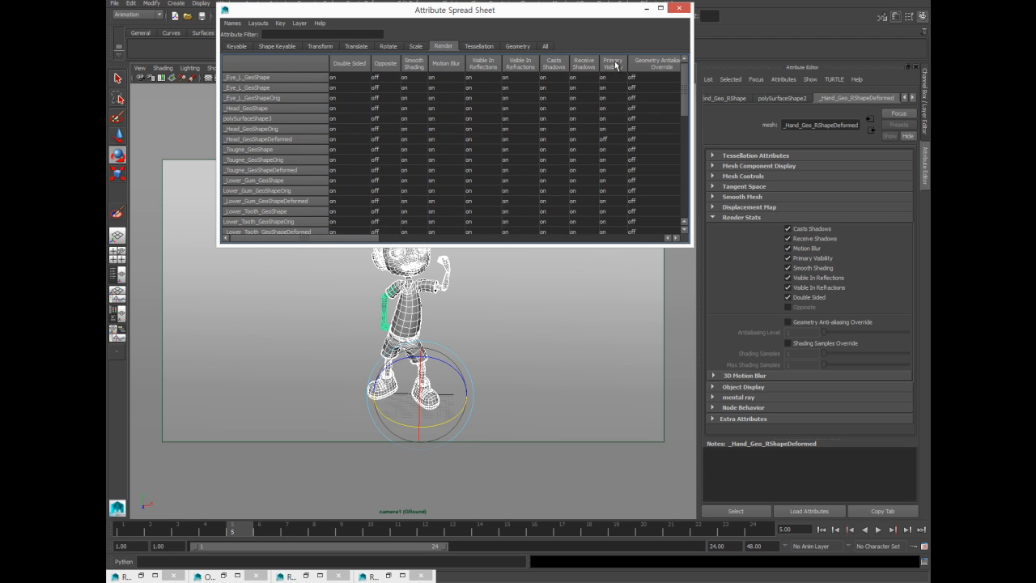
pyautogui.click(616, 66)
pyautogui.write('0')
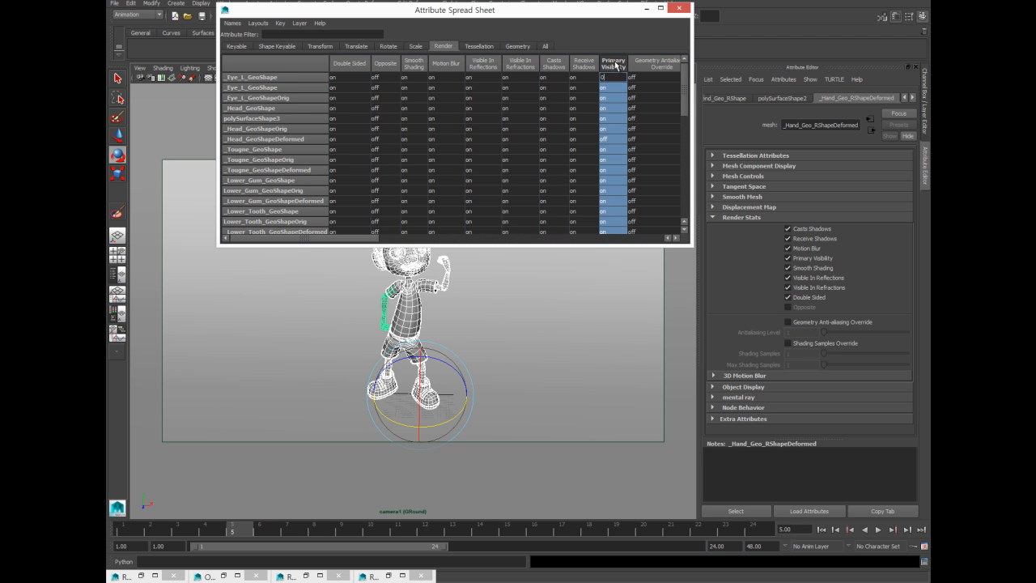
pyautogui.press('Return')
pyautogui.click(397, 309)
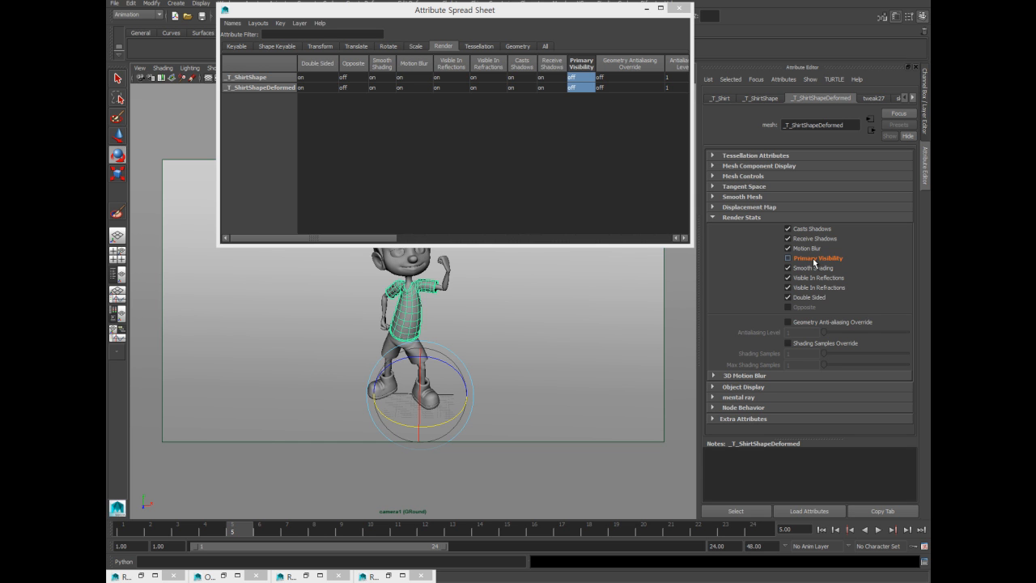
pyautogui.click(678, 8)
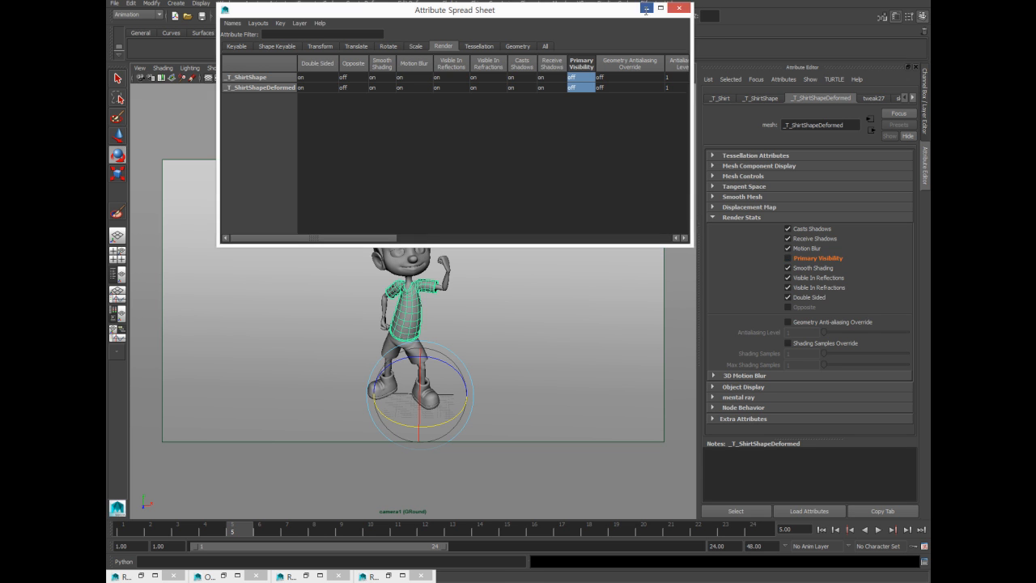
# Select the ground plane and render the GRound layer in the Render View.
pyautogui.click(925, 100)
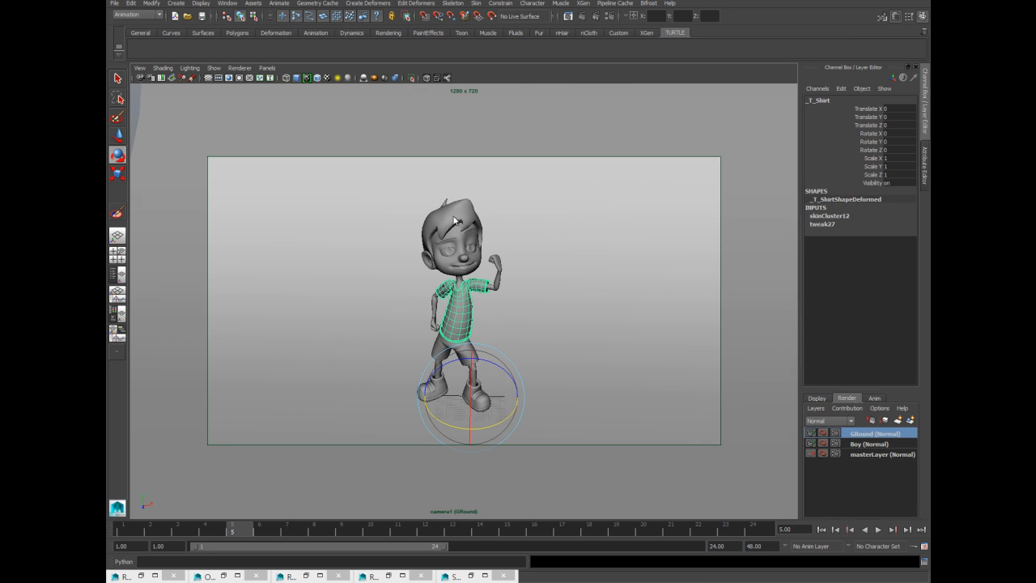
pyautogui.press('space')
pyautogui.press('space')
pyautogui.click(334, 208)
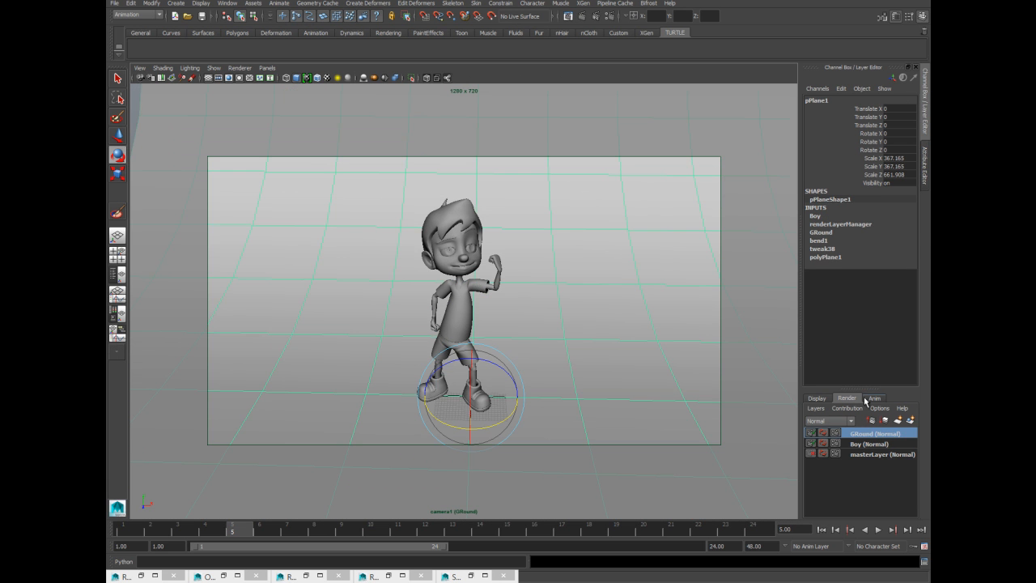
pyautogui.click(568, 17)
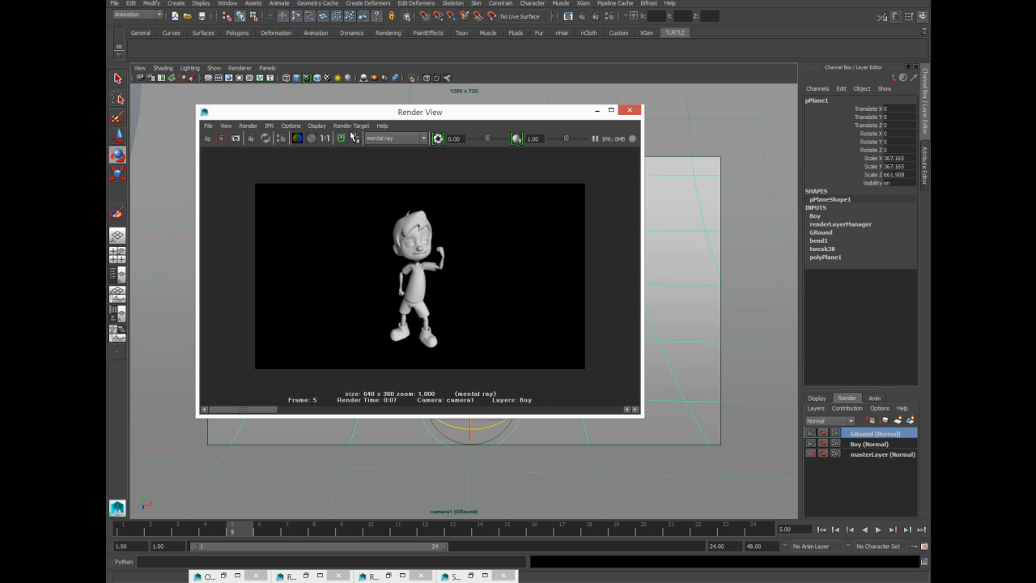
pyautogui.click(208, 139)
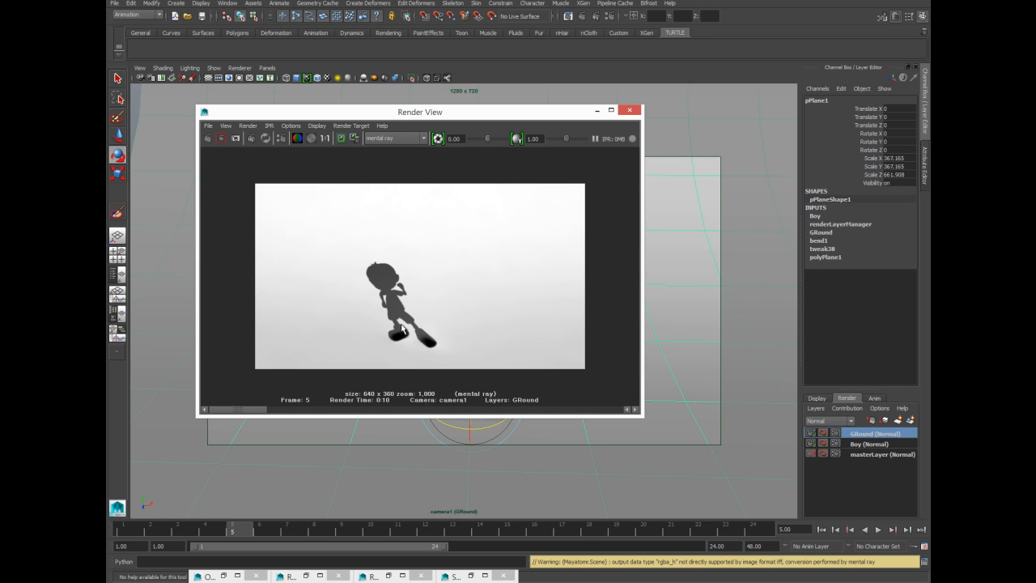
# Move the Render View aside and look through the ground plane shape's mental ray attributes.
pyautogui.moveTo(406, 117); pyautogui.dragTo(453, 106)
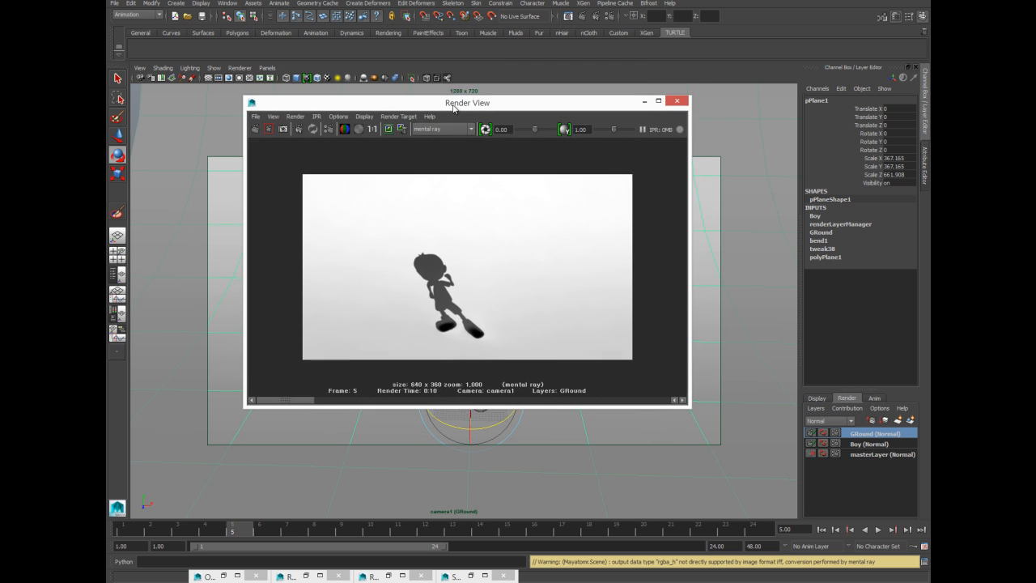
pyautogui.click(498, 66)
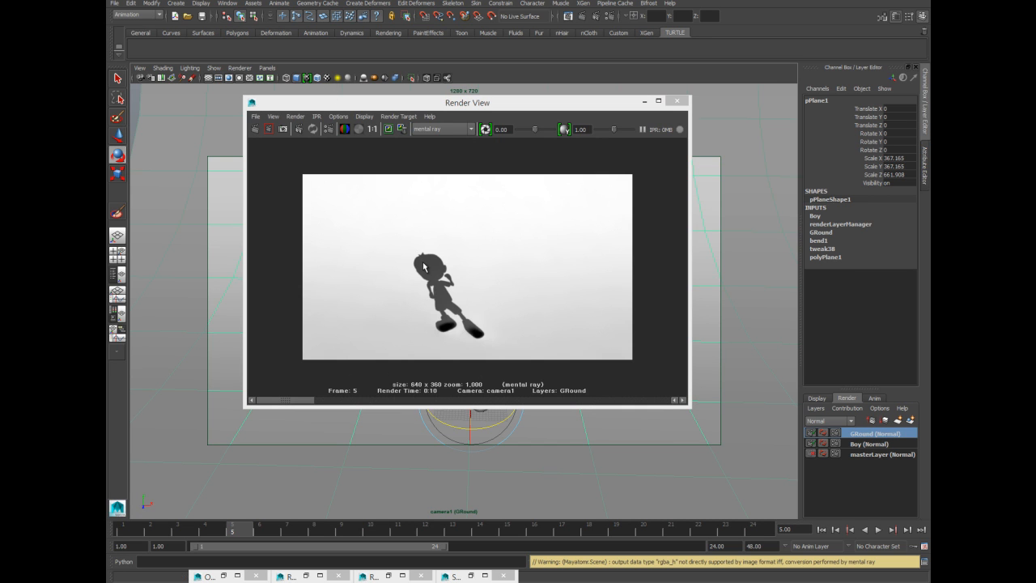
pyautogui.rightClick(864, 437)
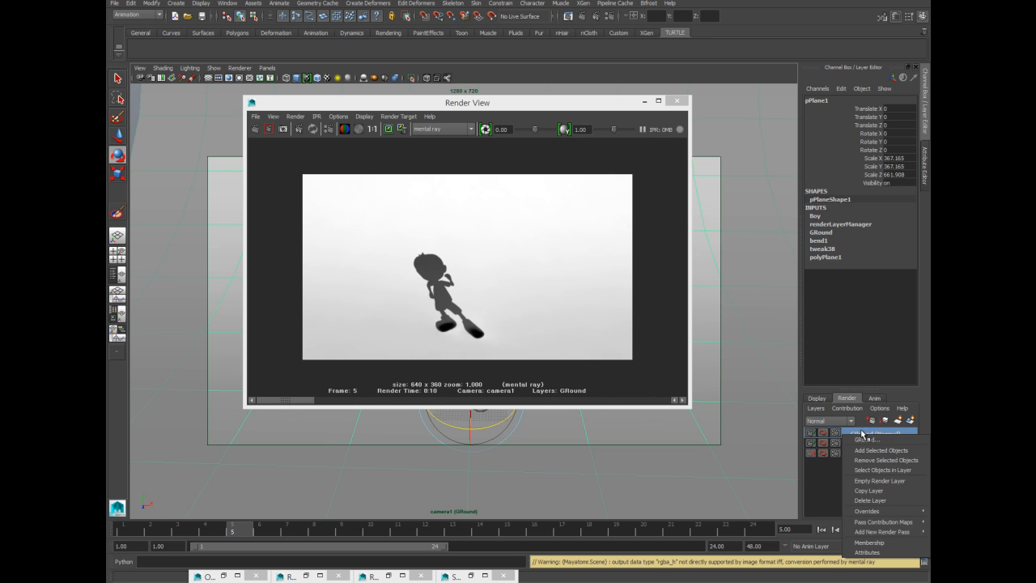
pyautogui.click(870, 553)
pyautogui.moveTo(572, 102); pyautogui.dragTo(482, 81)
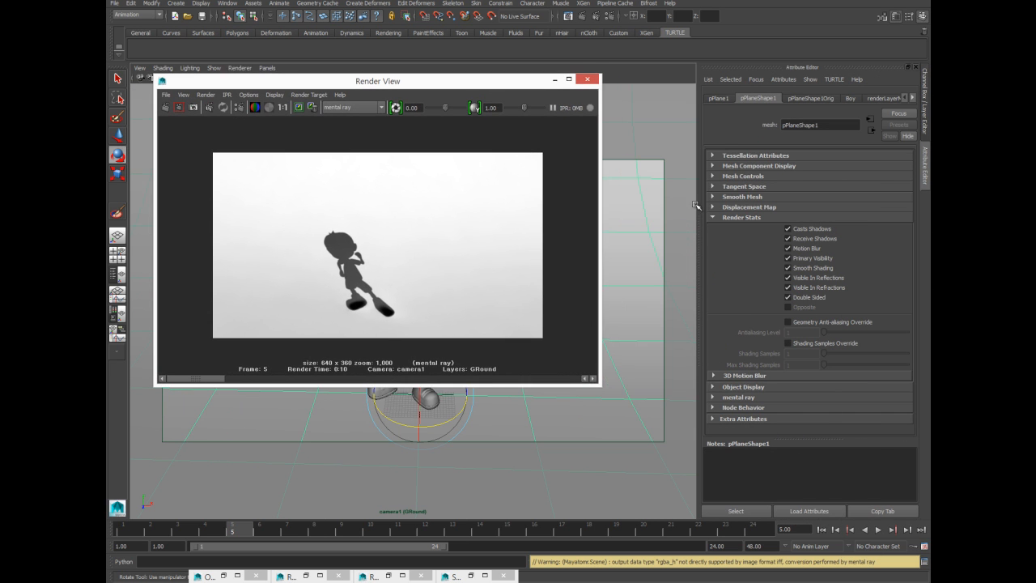
pyautogui.click(737, 398)
pyautogui.click(737, 398)
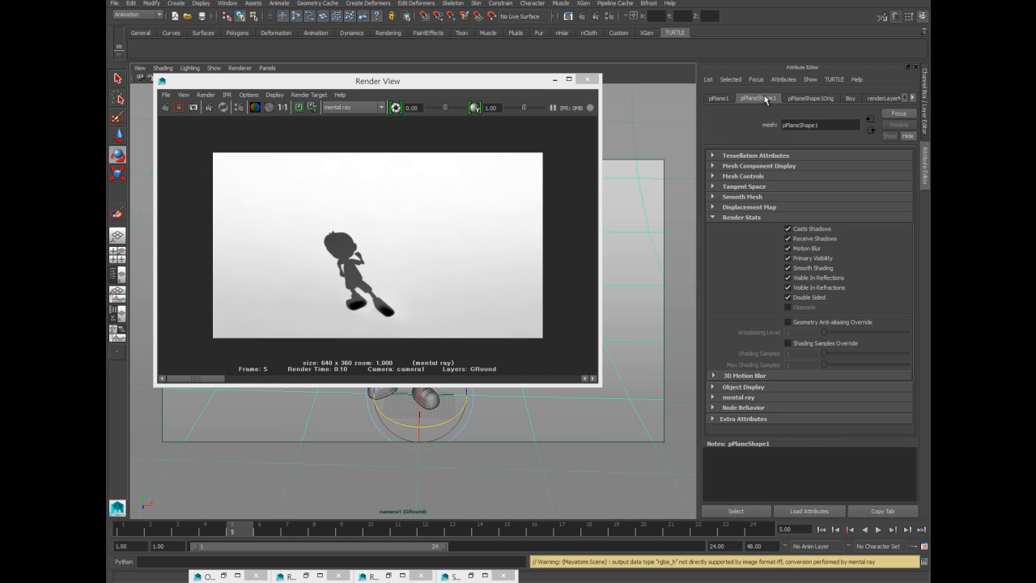
# In the GRound layer's render pass options, turn off Beauty and turn on Diffuse.
pyautogui.click(922, 110)
pyautogui.rightClick(864, 433)
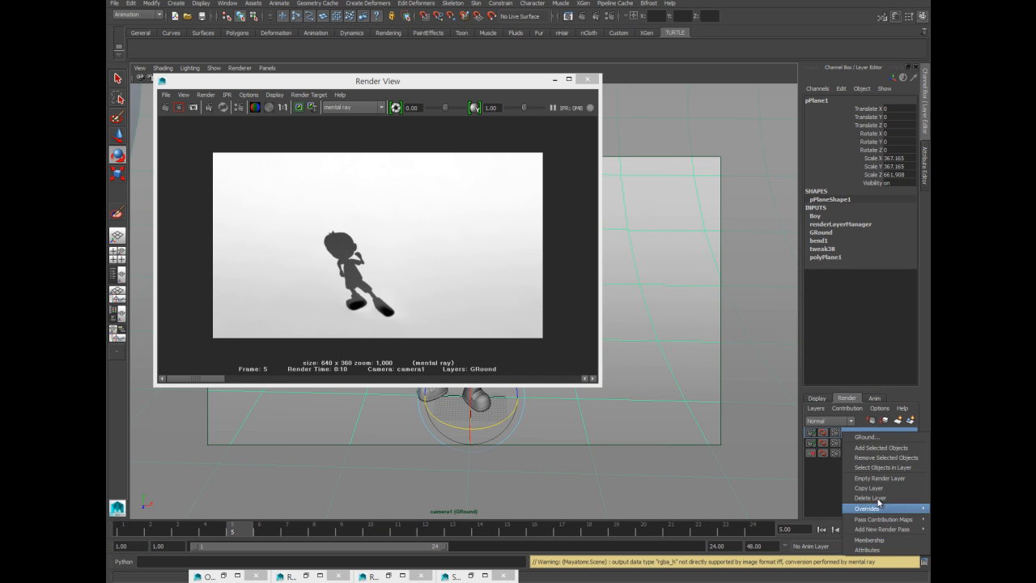
pyautogui.click(866, 550)
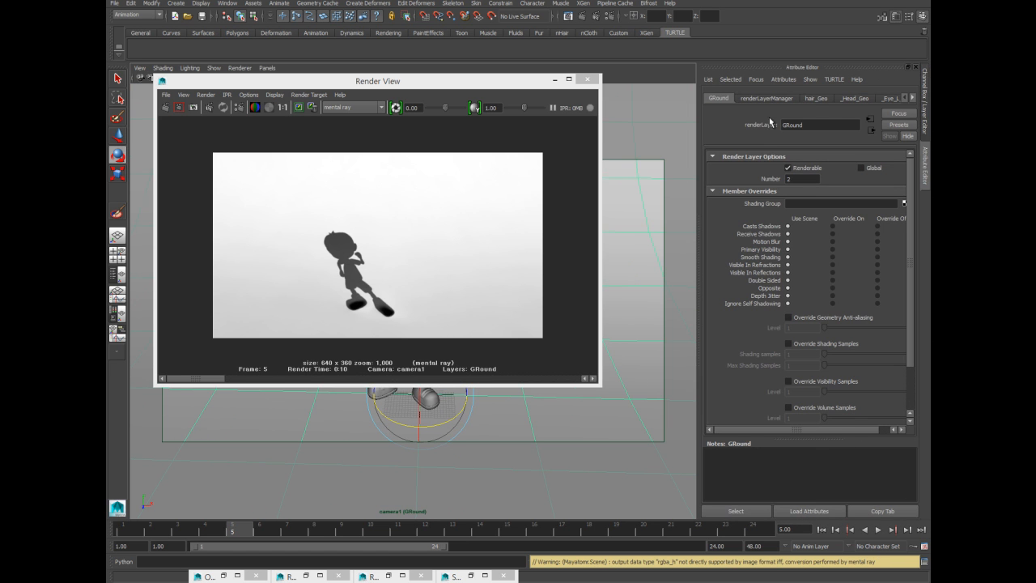
pyautogui.scroll(-3, 737, 311)
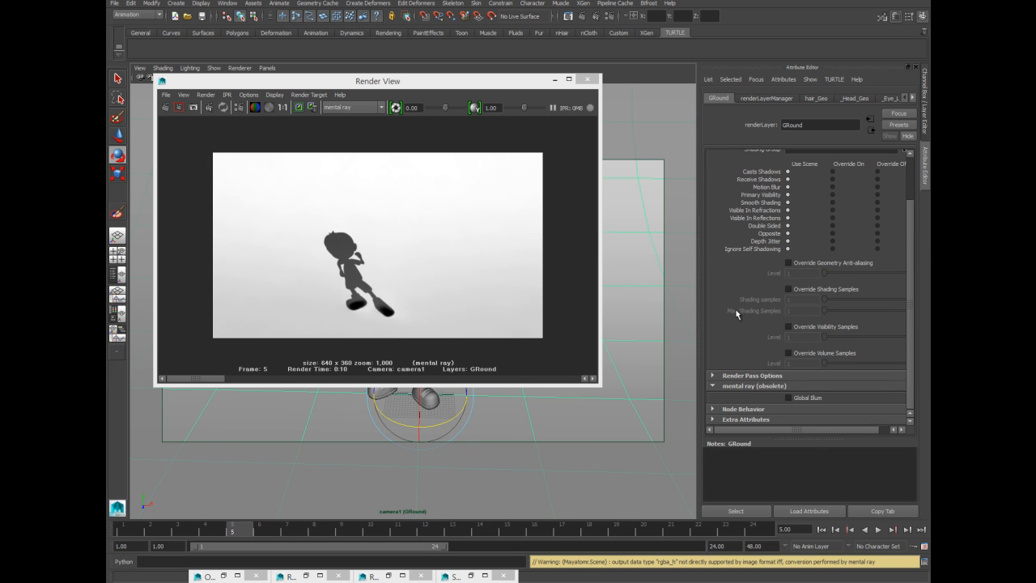
pyautogui.click(742, 376)
pyautogui.click(790, 356)
pyautogui.click(862, 366)
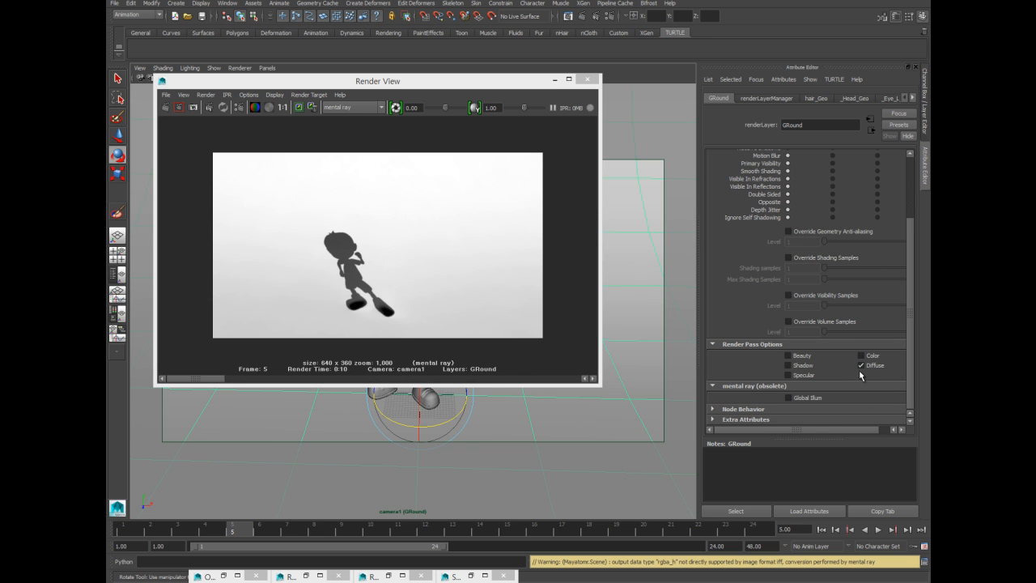
# Compare the render pass options of the GRound layer with those of the Boy layer.
pyautogui.click(925, 113)
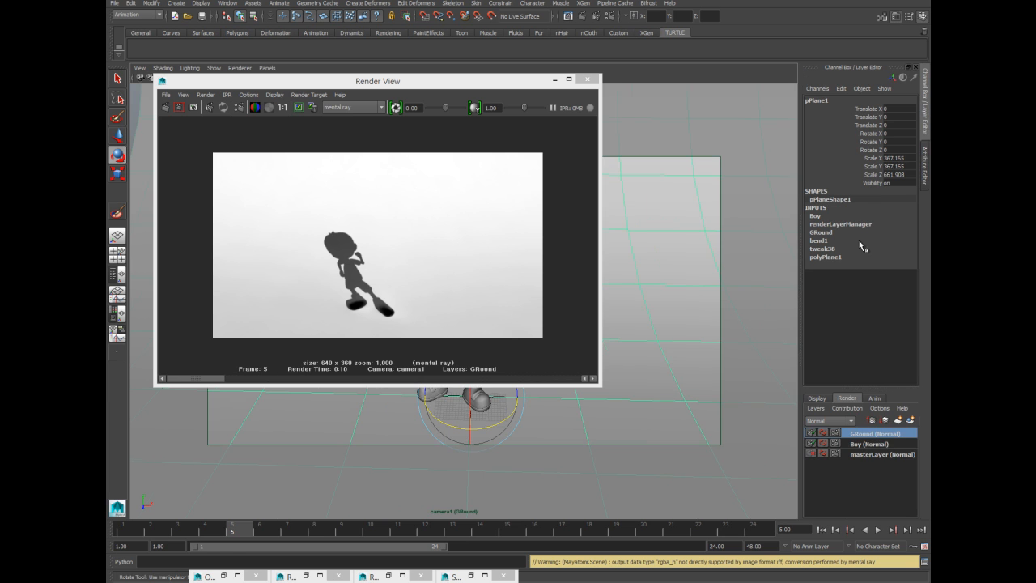
pyautogui.rightClick(857, 437)
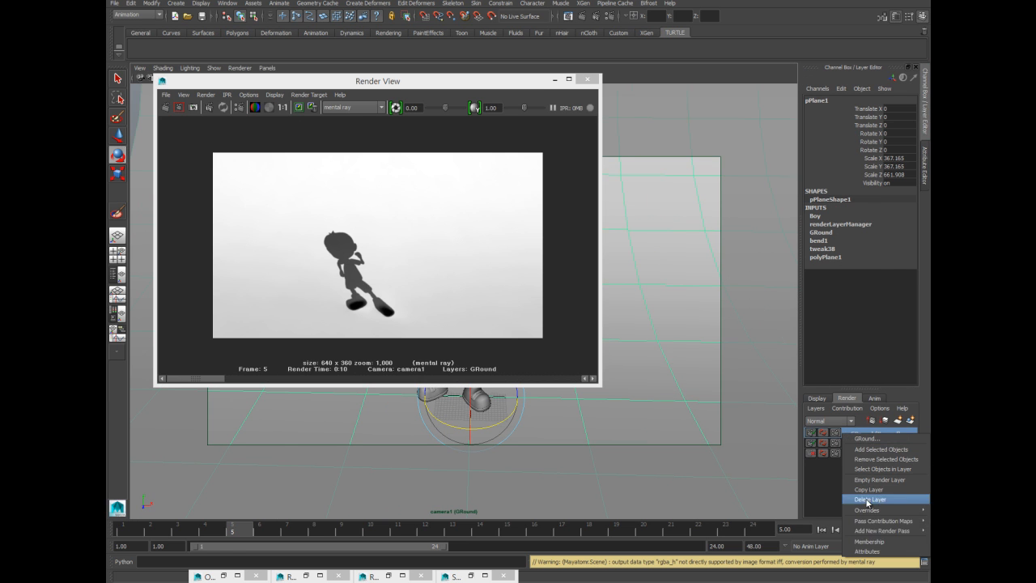
pyautogui.click(867, 551)
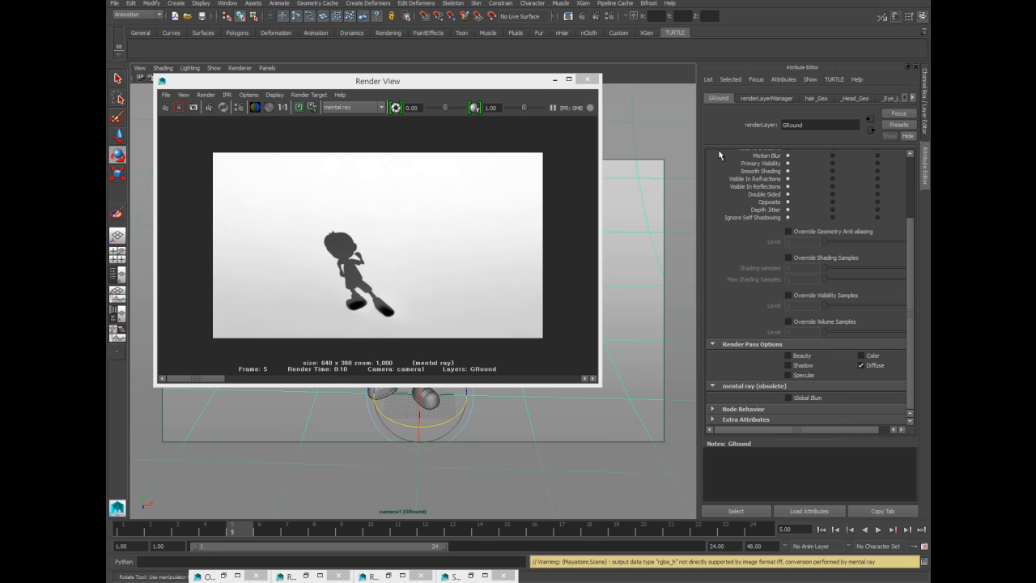
pyautogui.hotkey('ctrl', 'a')
pyautogui.hotkey('ctrl', 'a')
pyautogui.hotkey('ctrl', 'a')
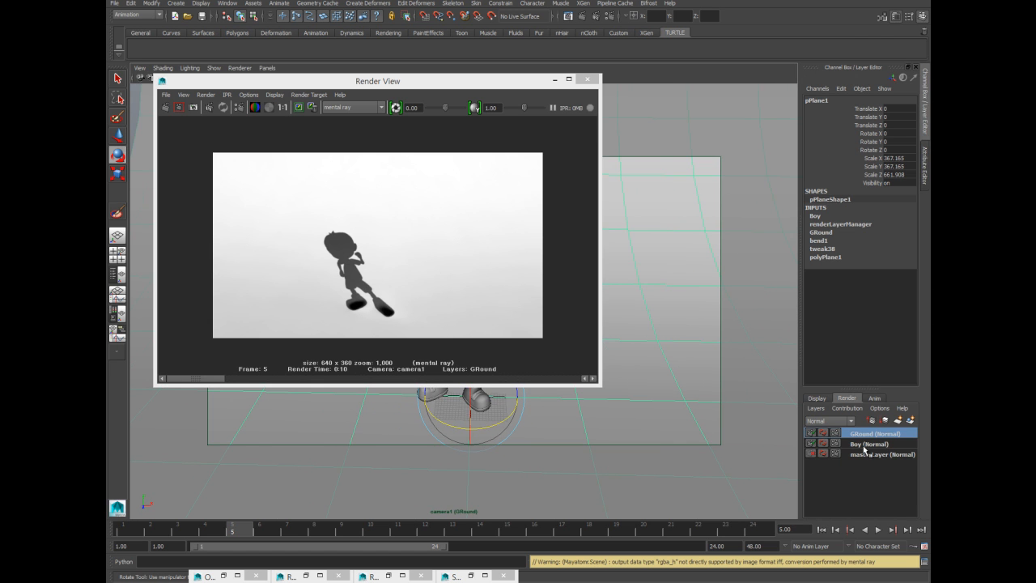
pyautogui.click(861, 443)
pyautogui.rightClick(866, 445)
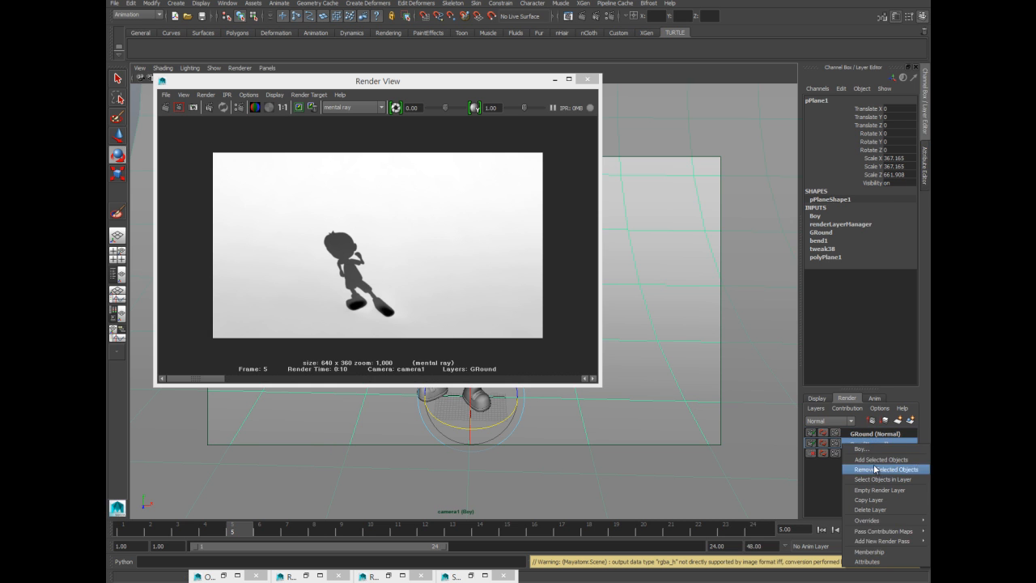
pyautogui.click(867, 561)
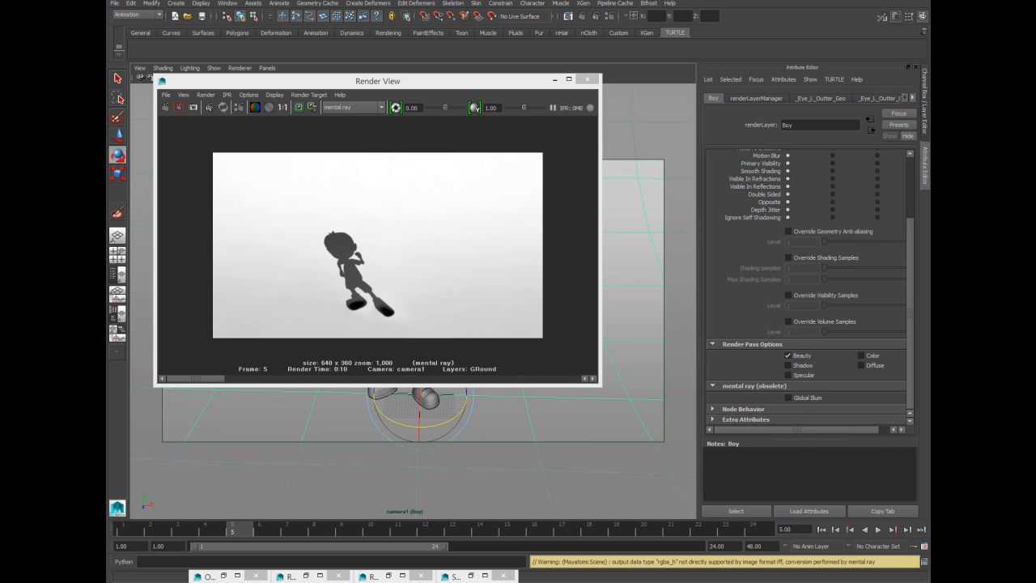
# Create layer overrides for Beauty and Diffuse in the GRound layer's render pass options.
pyautogui.click(924, 97)
pyautogui.click(857, 435)
pyautogui.rightClick(856, 436)
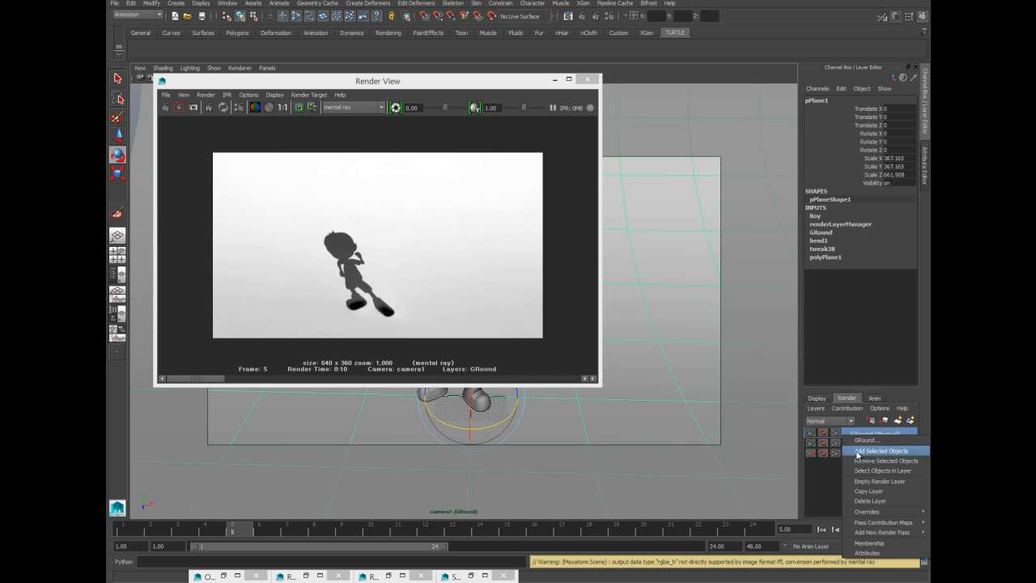
pyautogui.click(866, 553)
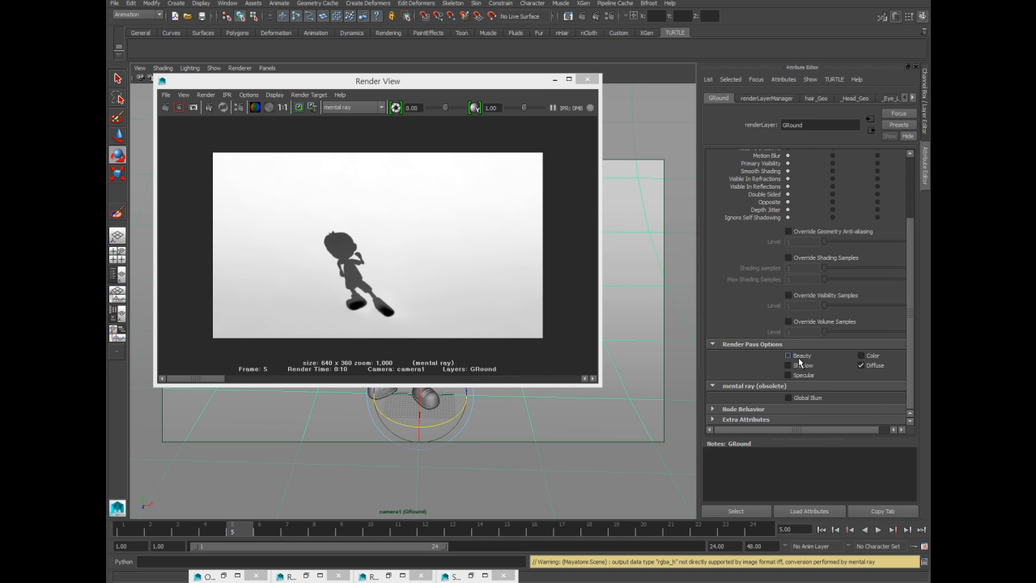
pyautogui.rightClick(800, 360)
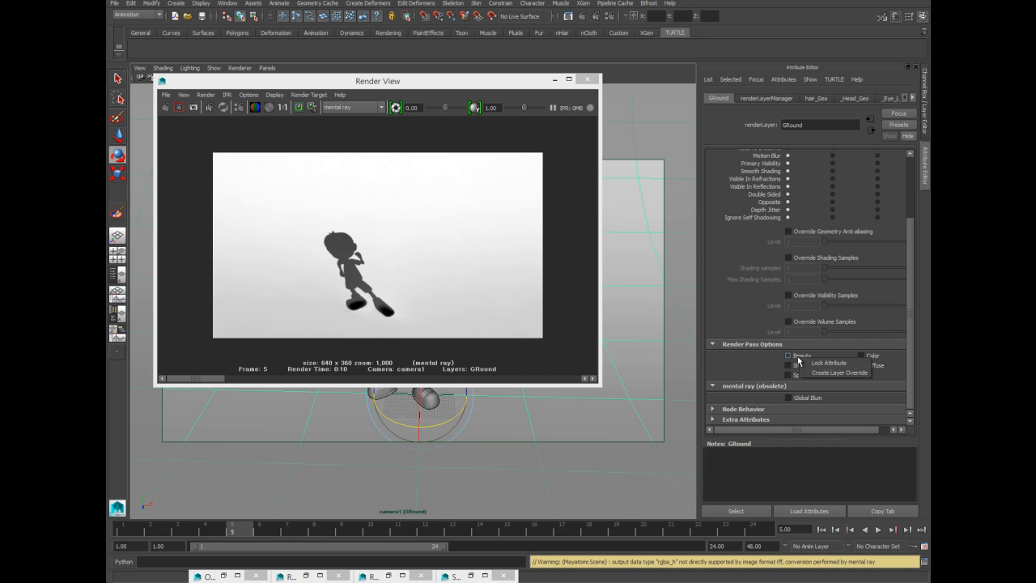
pyautogui.click(831, 373)
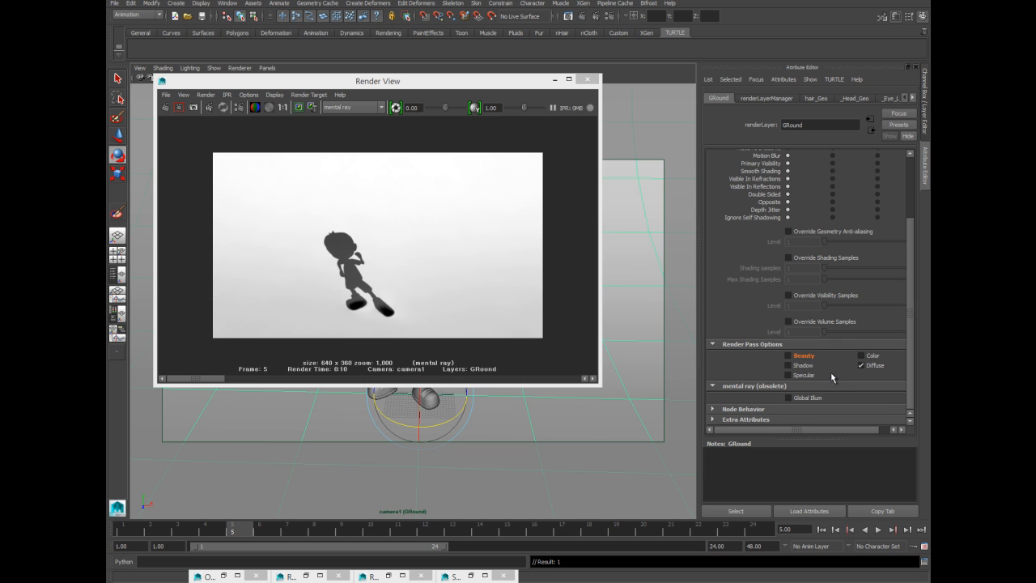
pyautogui.rightClick(874, 369)
pyautogui.click(880, 382)
# Create a layer override for Beauty in the Boy layer's render pass options.
pyautogui.click(925, 116)
pyautogui.click(873, 443)
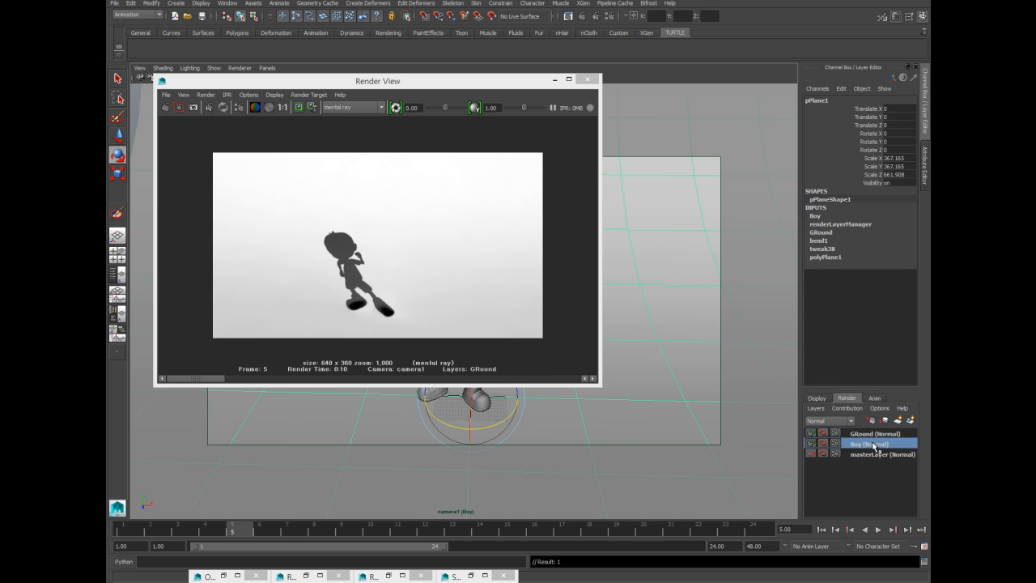
pyautogui.rightClick(873, 443)
pyautogui.click(866, 561)
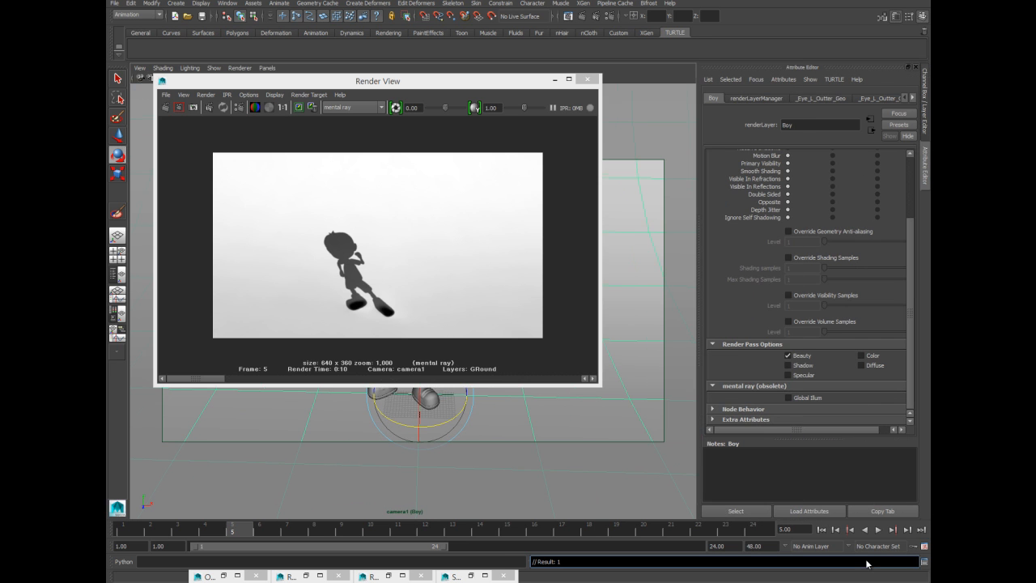
pyautogui.rightClick(800, 359)
pyautogui.click(832, 370)
# Add layer overrides for Shadow, Specular and Color in the GRound layer's render pass options.
pyautogui.click(924, 122)
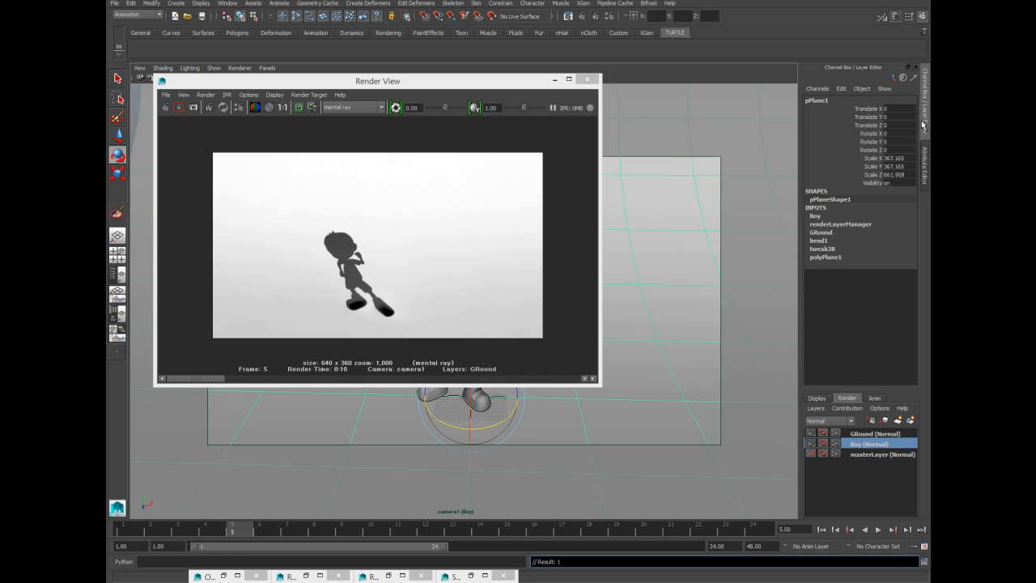
pyautogui.click(863, 434)
pyautogui.rightClick(863, 437)
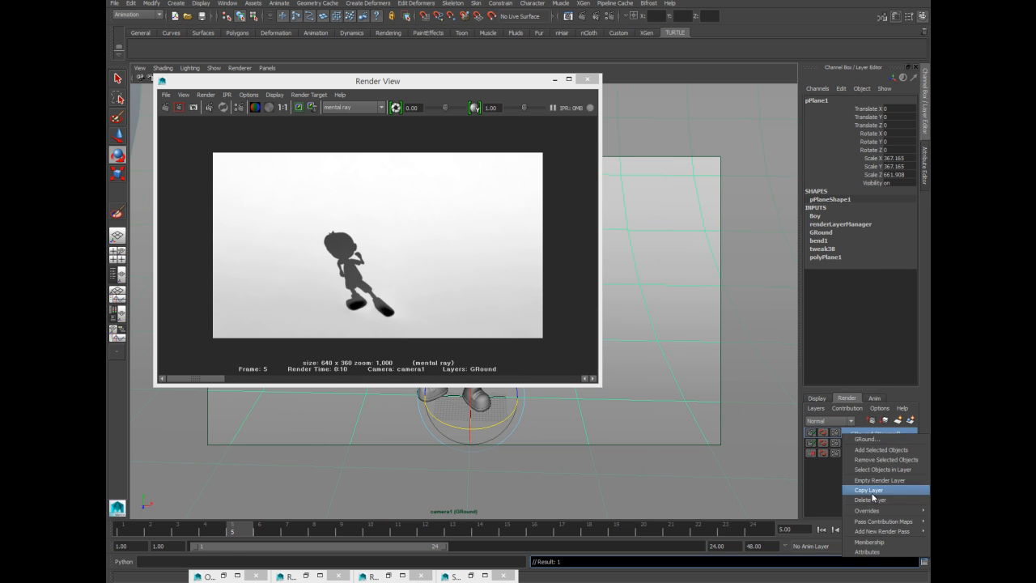
pyautogui.click(878, 558)
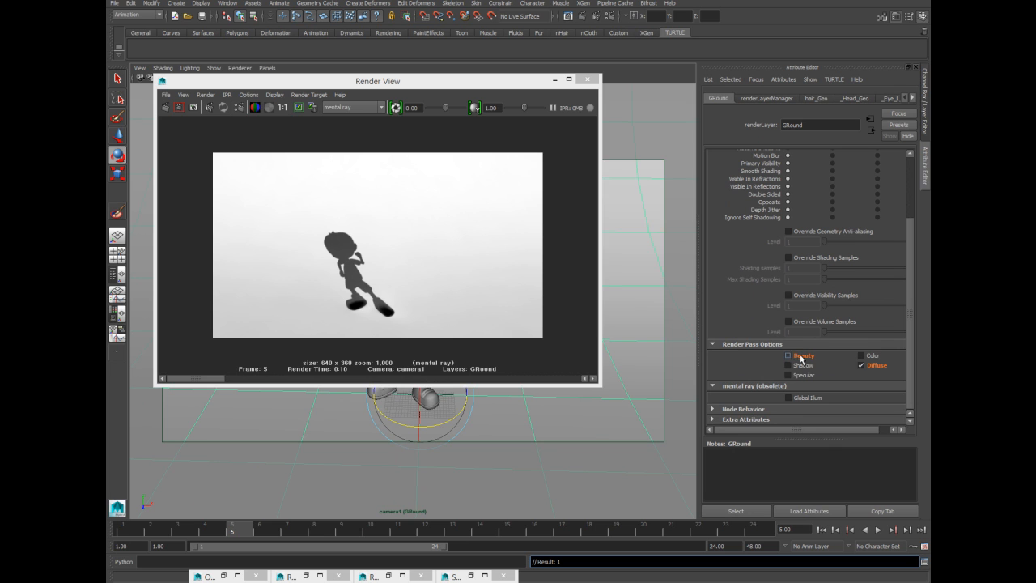
pyautogui.rightClick(814, 366)
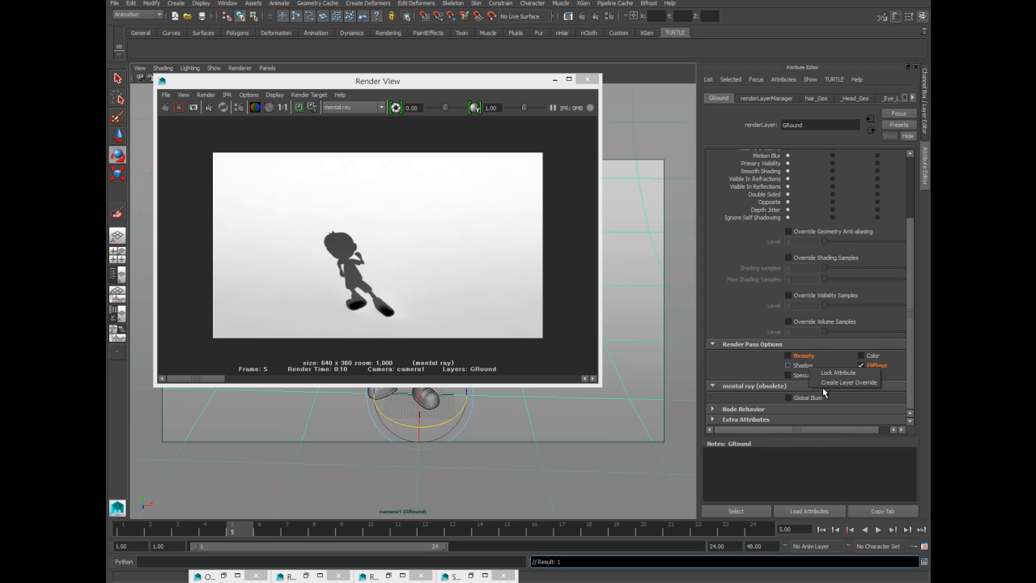
pyautogui.click(827, 382)
pyautogui.rightClick(804, 375)
pyautogui.click(825, 391)
pyautogui.rightClick(874, 356)
pyautogui.click(895, 373)
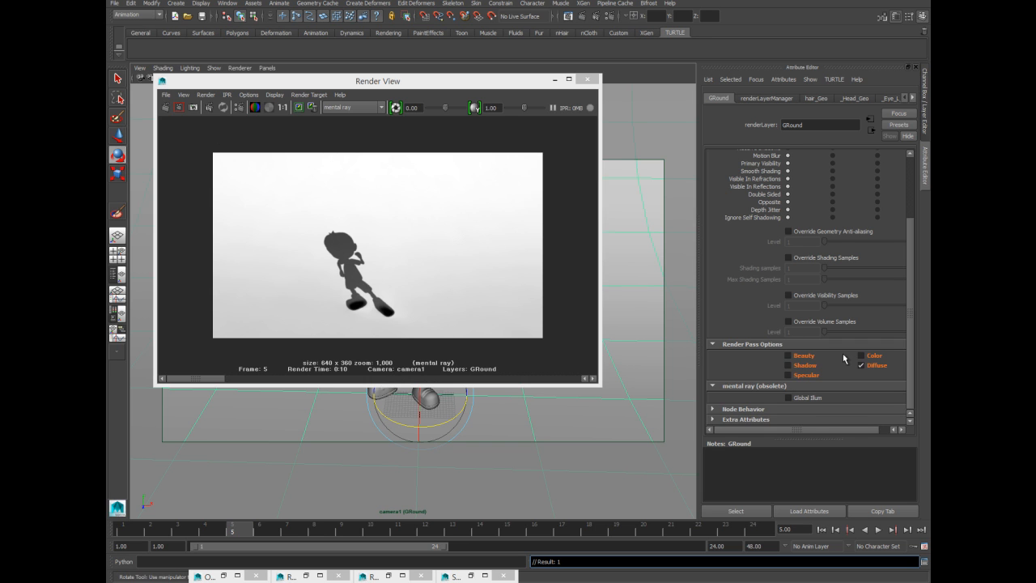
# Keep the current image in the Render View, render the GRound layer again, and return to the render layer list.
pyautogui.click(345, 192)
pyautogui.click(299, 108)
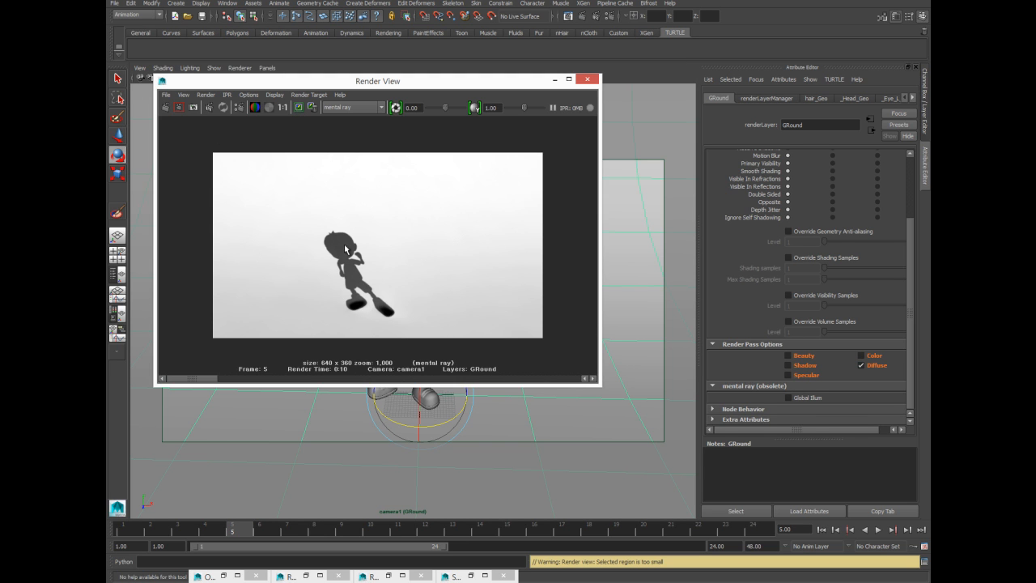
pyautogui.click(166, 107)
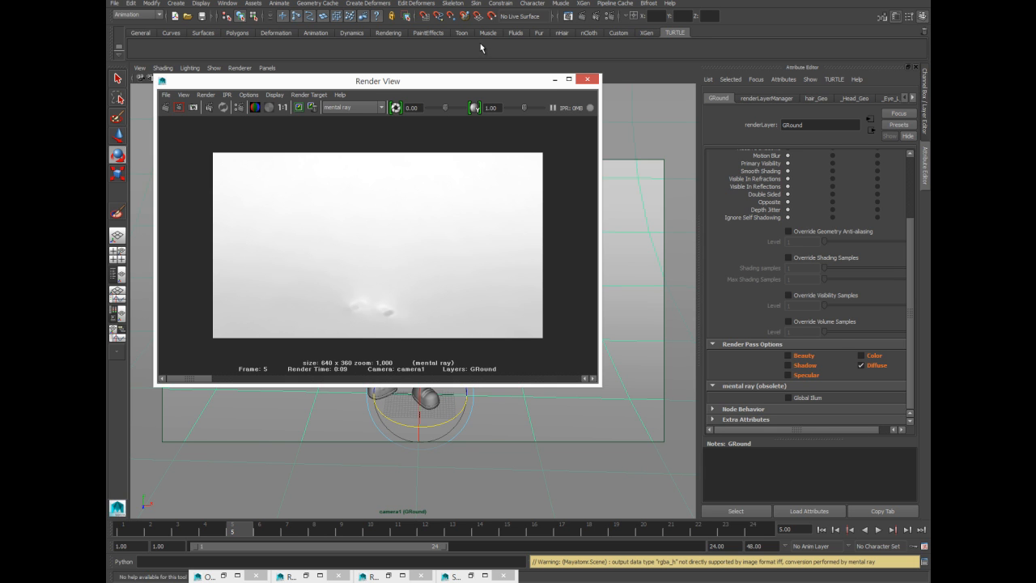
pyautogui.click(925, 111)
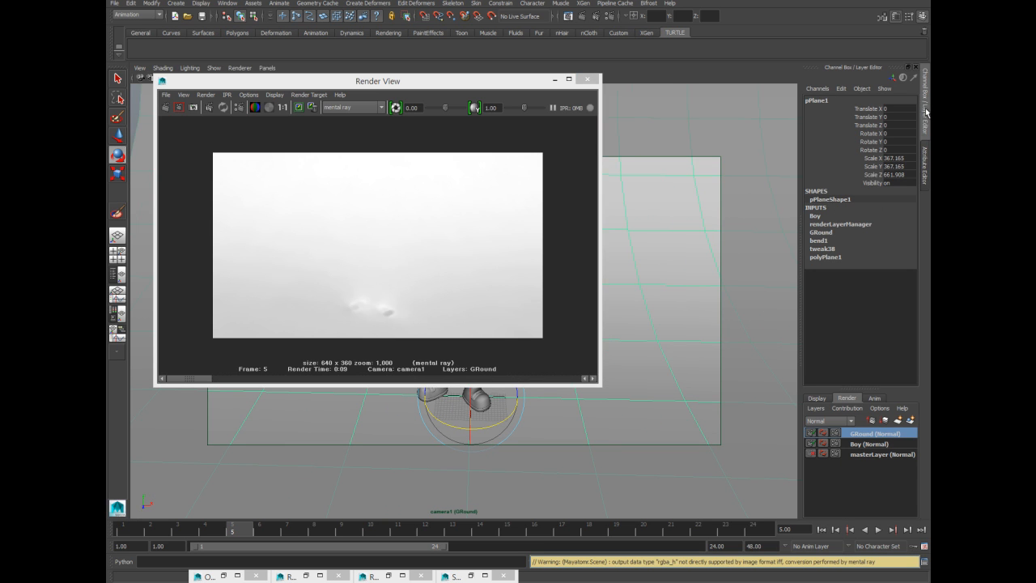
pyautogui.click(674, 81)
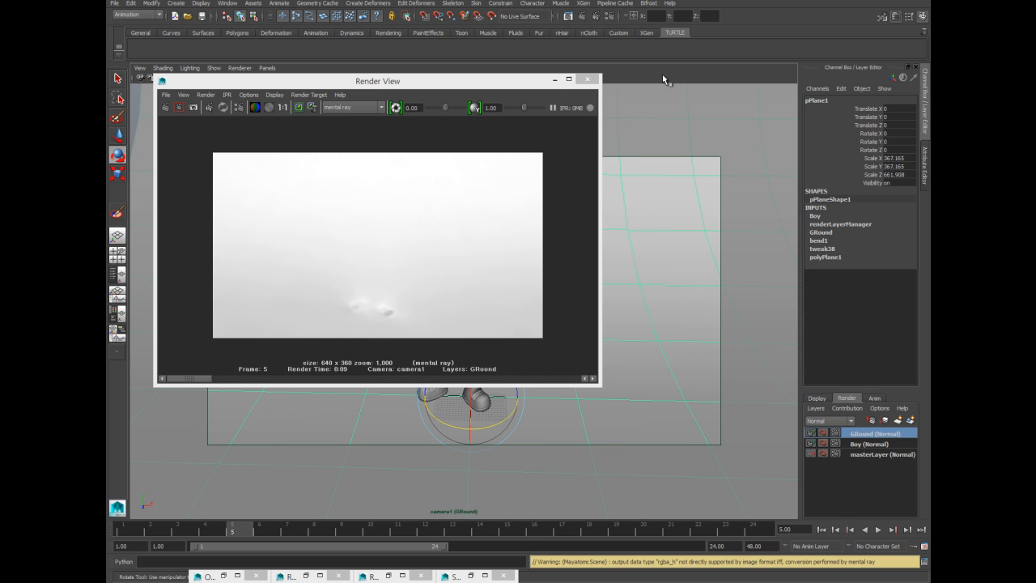